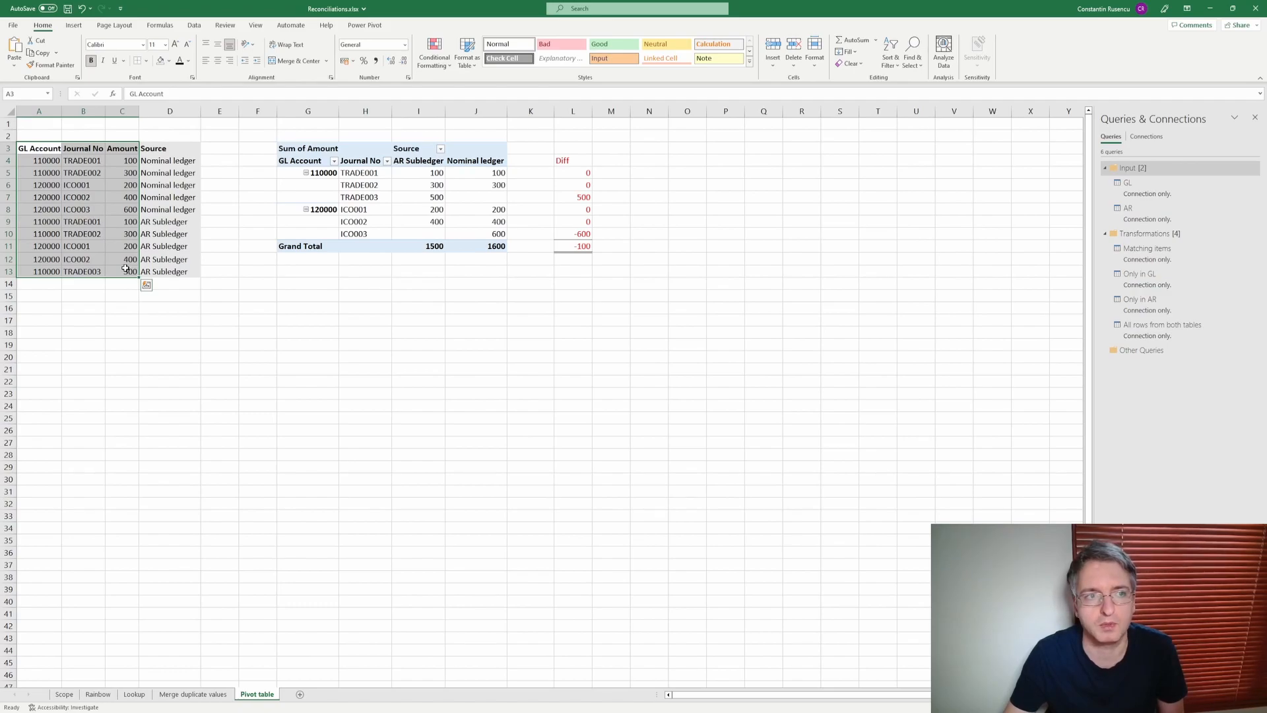
drag(166, 150, 171, 269)
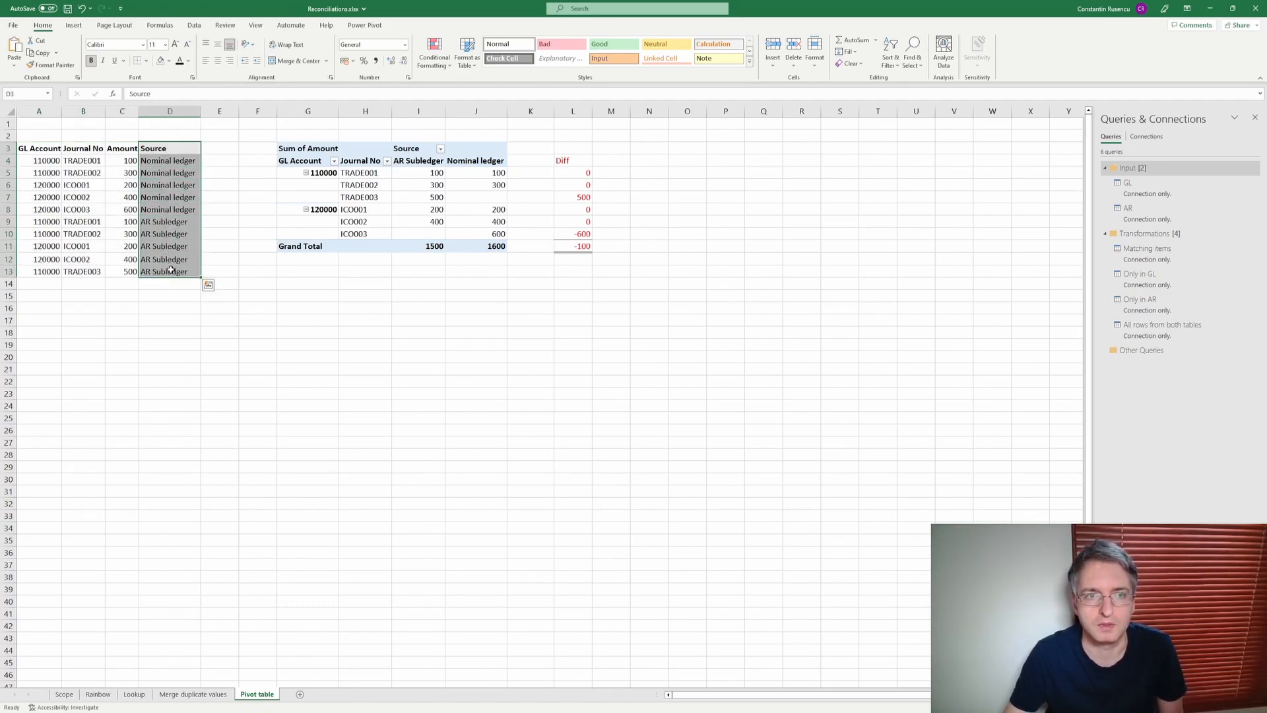
click(167, 185)
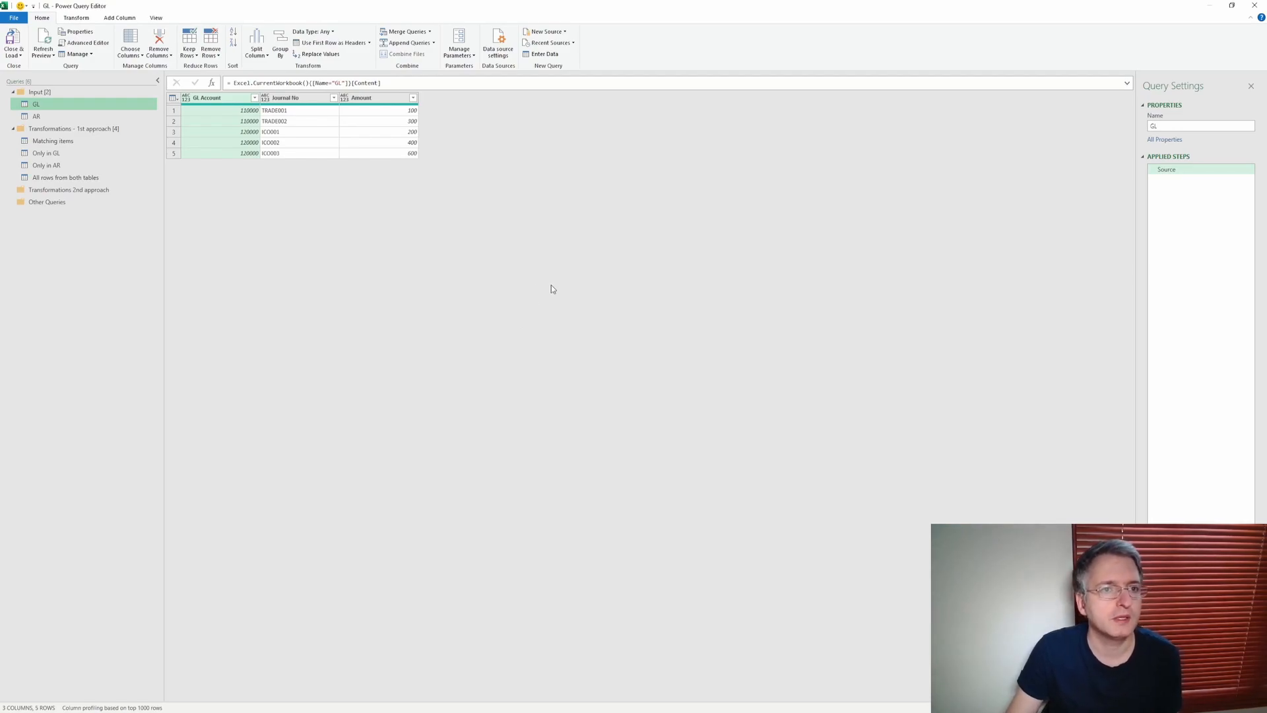
- Create a reference of the GL query and move it into the Transformations 2nd approach group
right_click(77, 102)
click(116, 170)
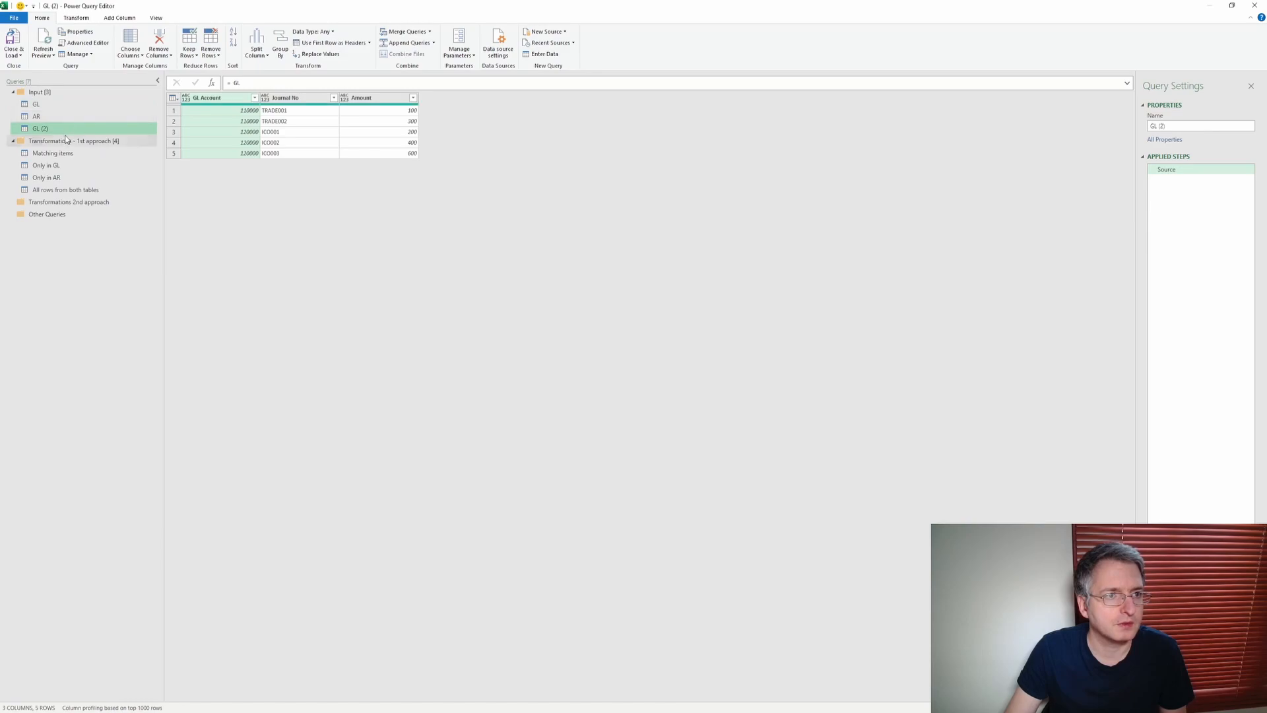
drag(73, 144, 90, 210)
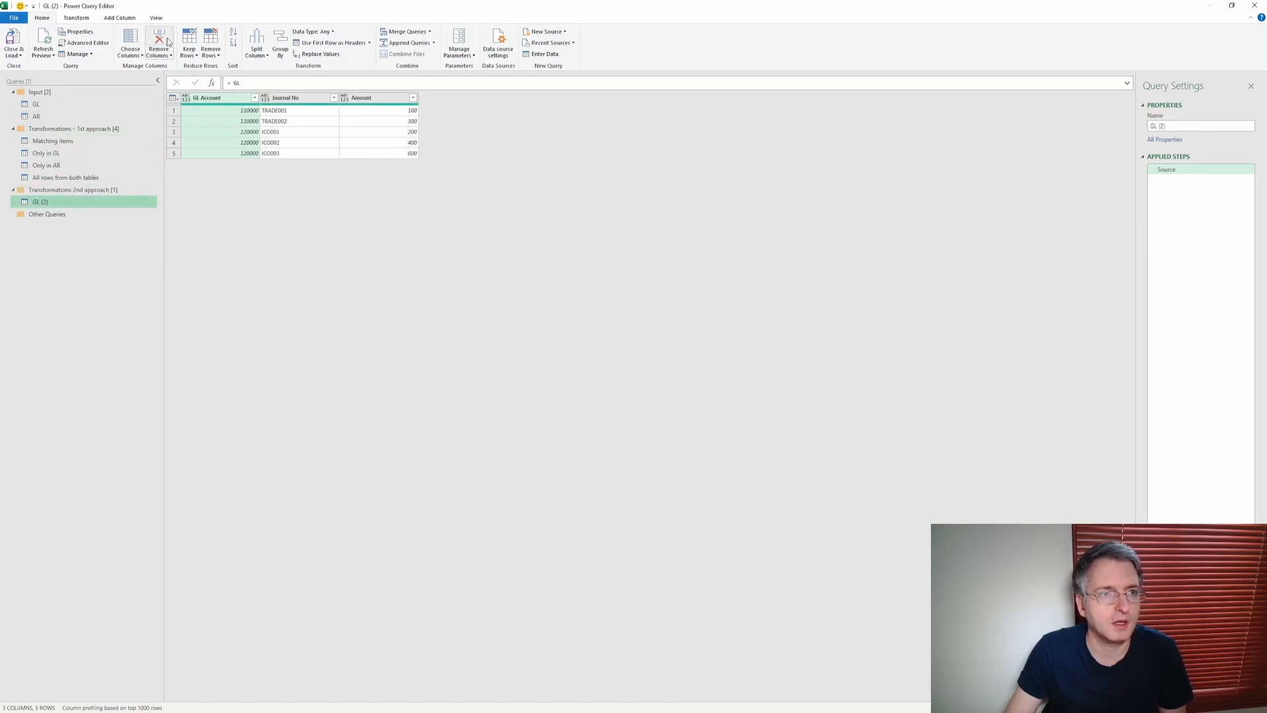
- Add a custom column named Source with the formula "GL" to the GL (2) query
click(78, 20)
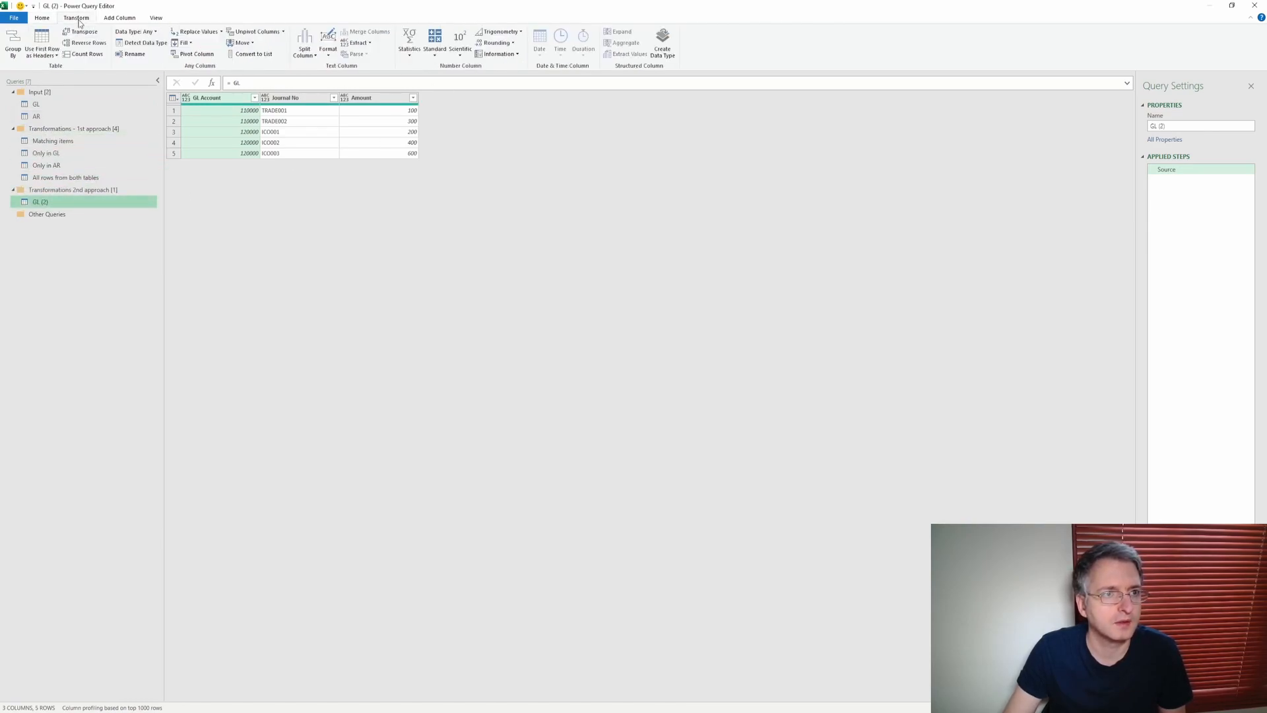
click(117, 18)
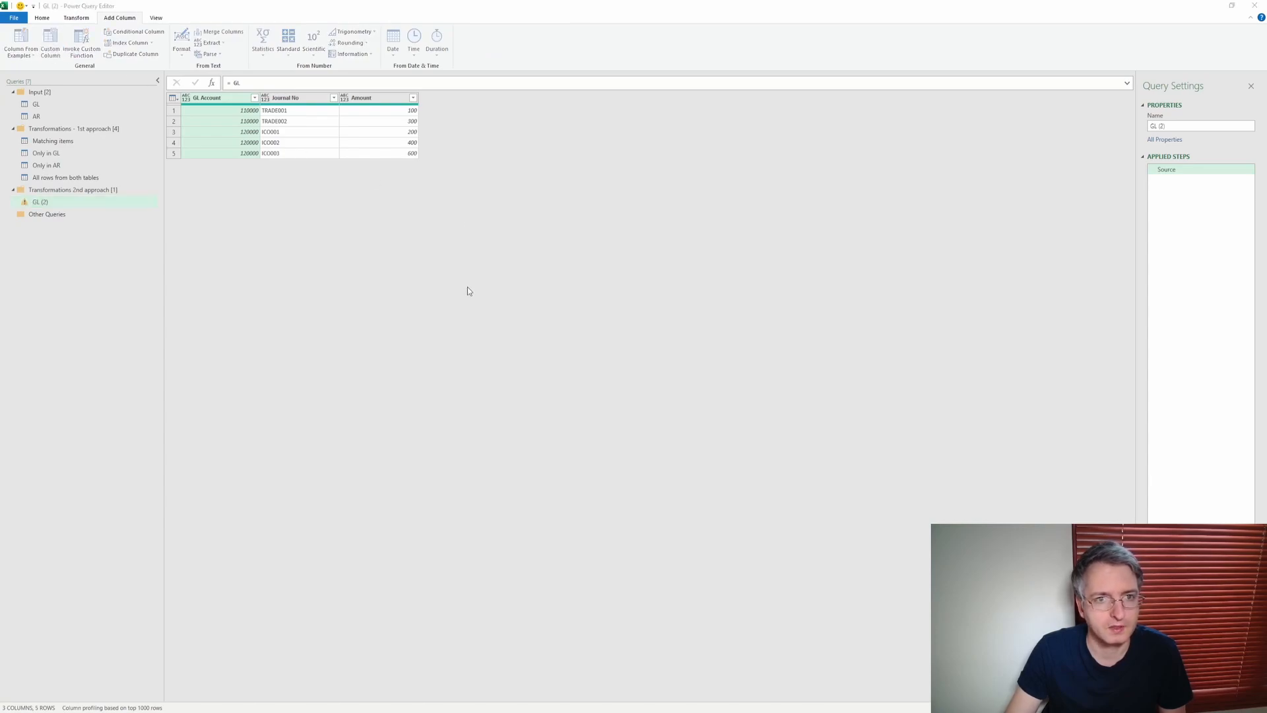
text(Source)
click(507, 333)
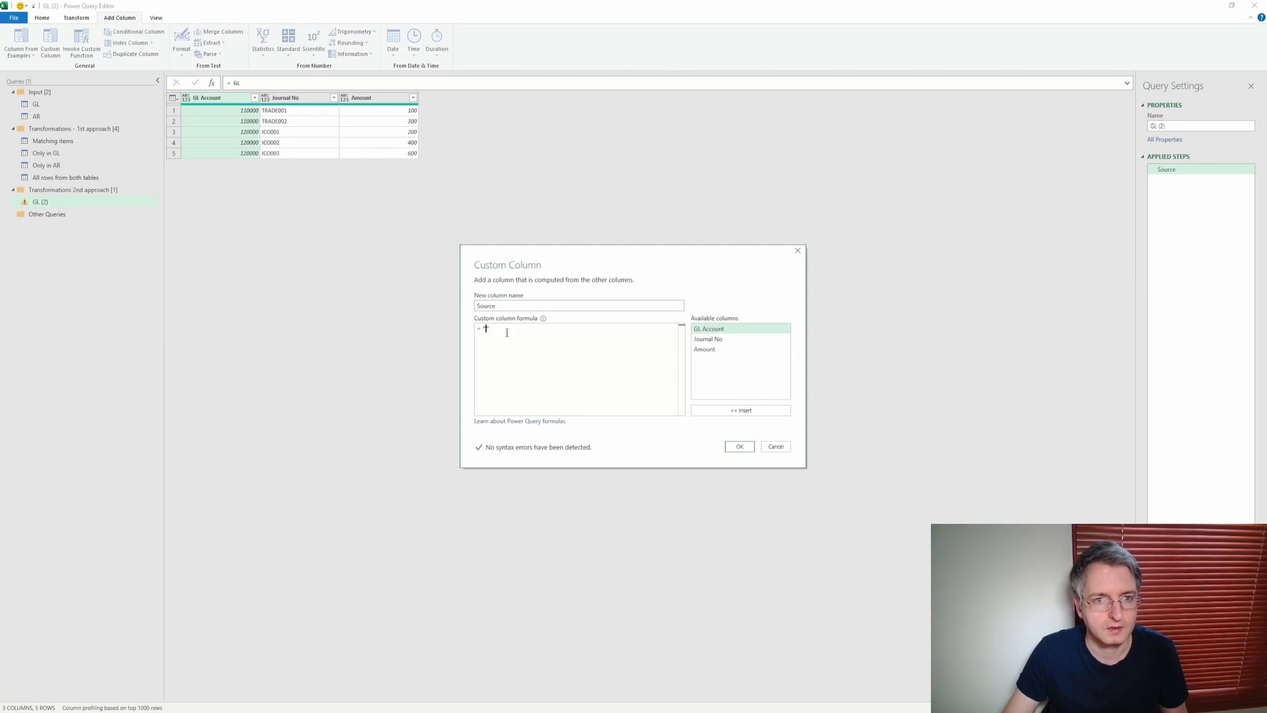
text("GL)
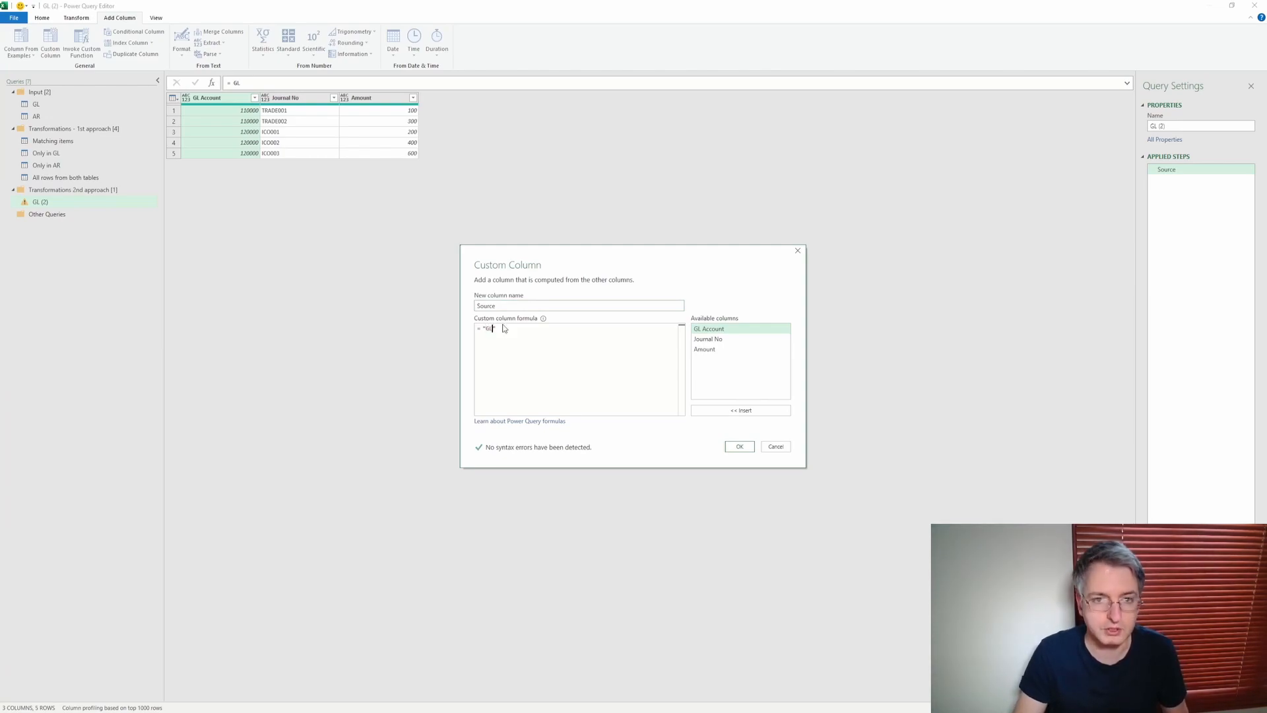
click(737, 446)
- Create a reference of the AR query and move it into the Transformations 2nd approach group
right_click(59, 119)
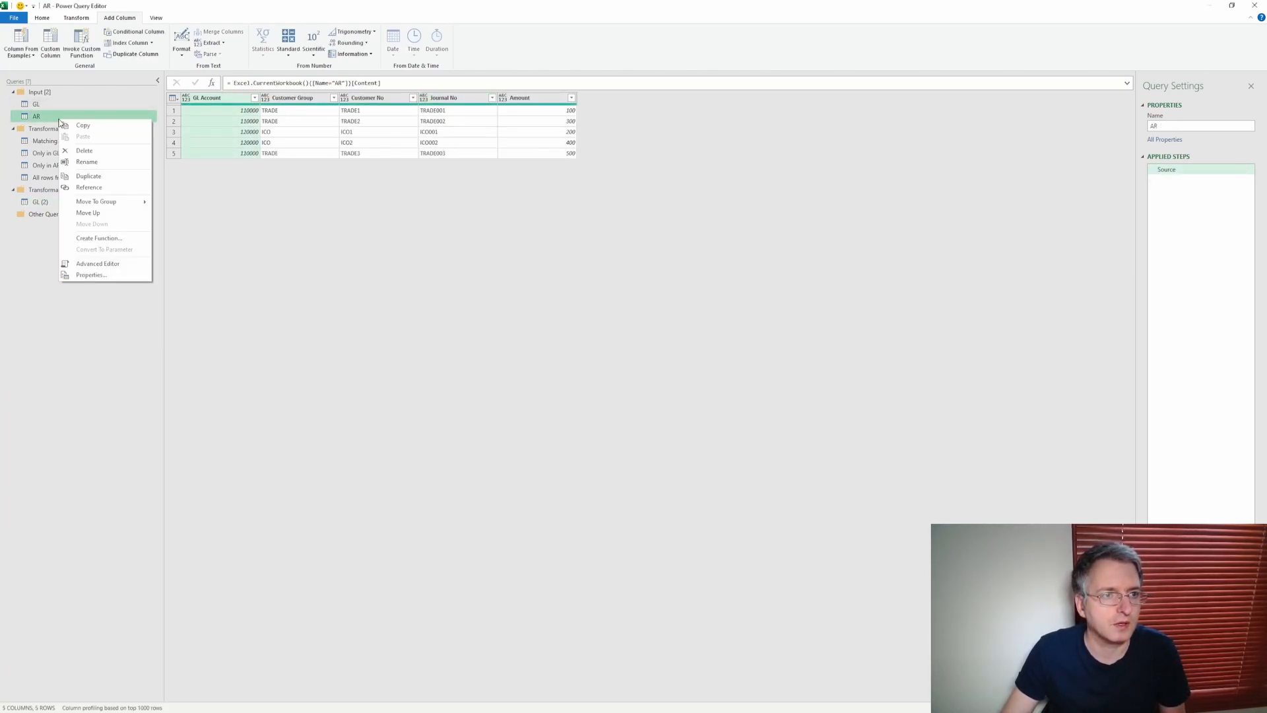
click(100, 188)
drag(69, 132, 81, 219)
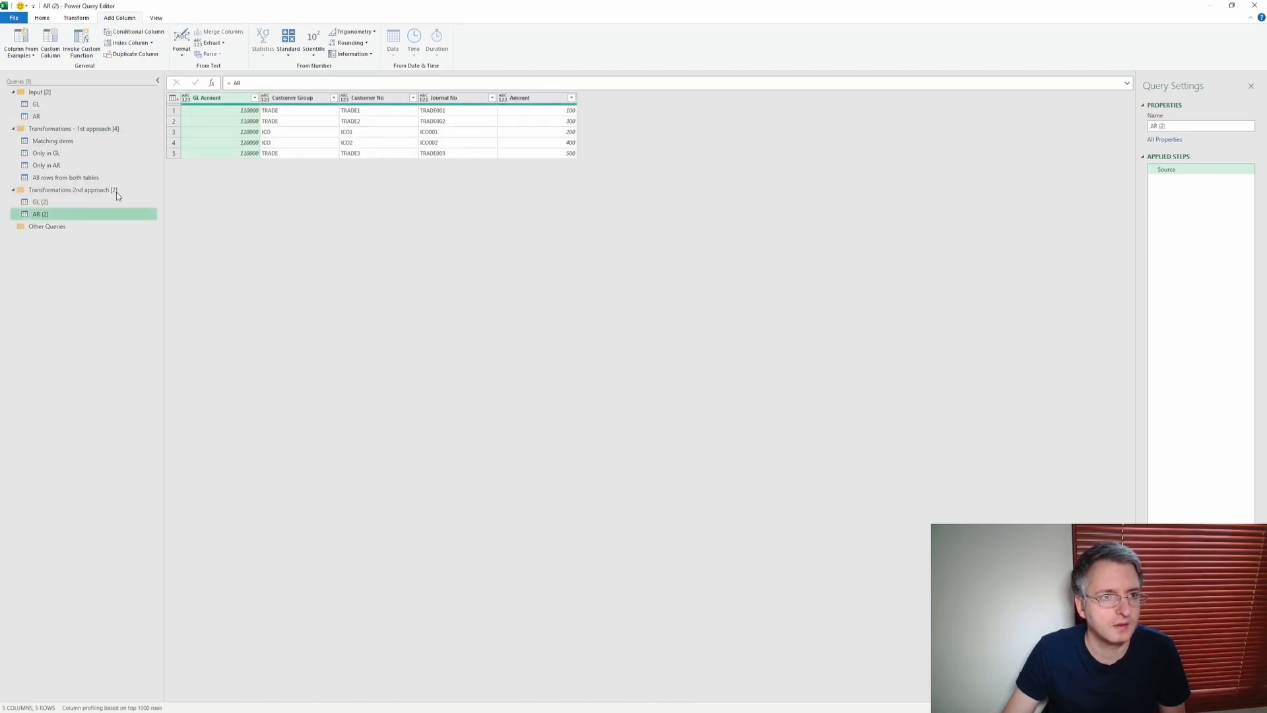
- Add a custom column named Source with the formula "AR" to the AR (2) query
click(56, 56)
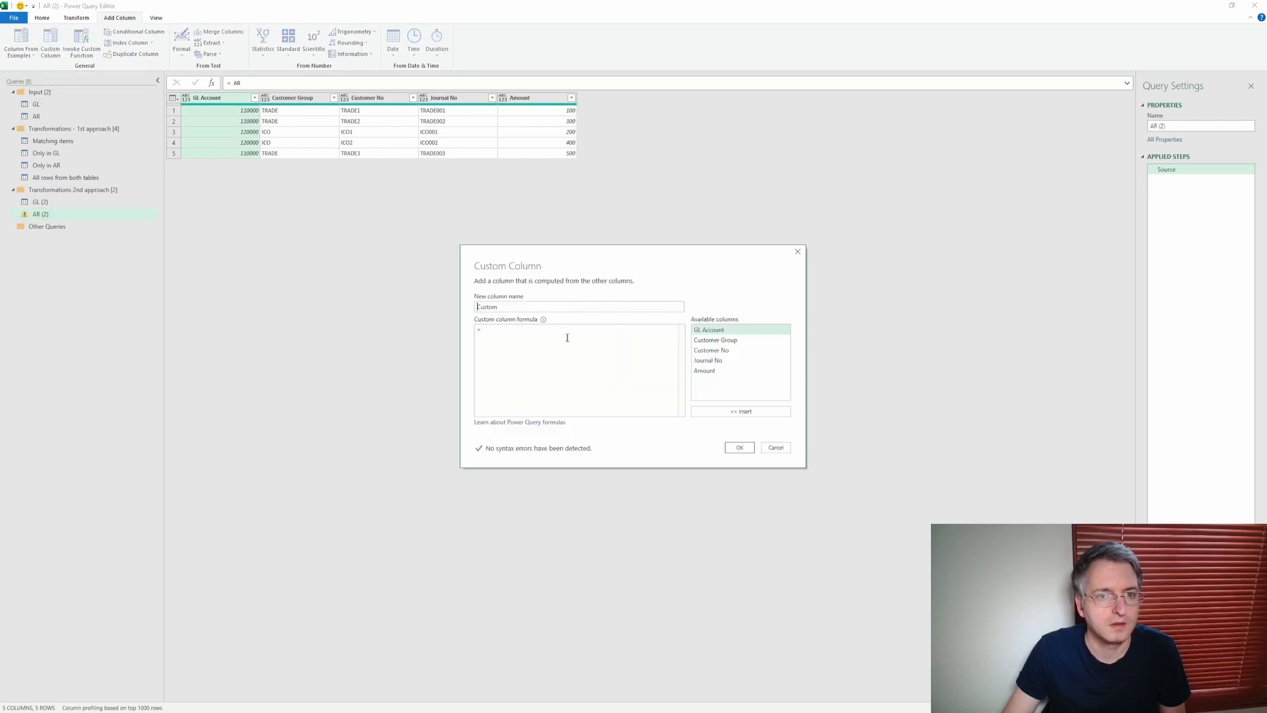
double_click(501, 306)
text(Source)
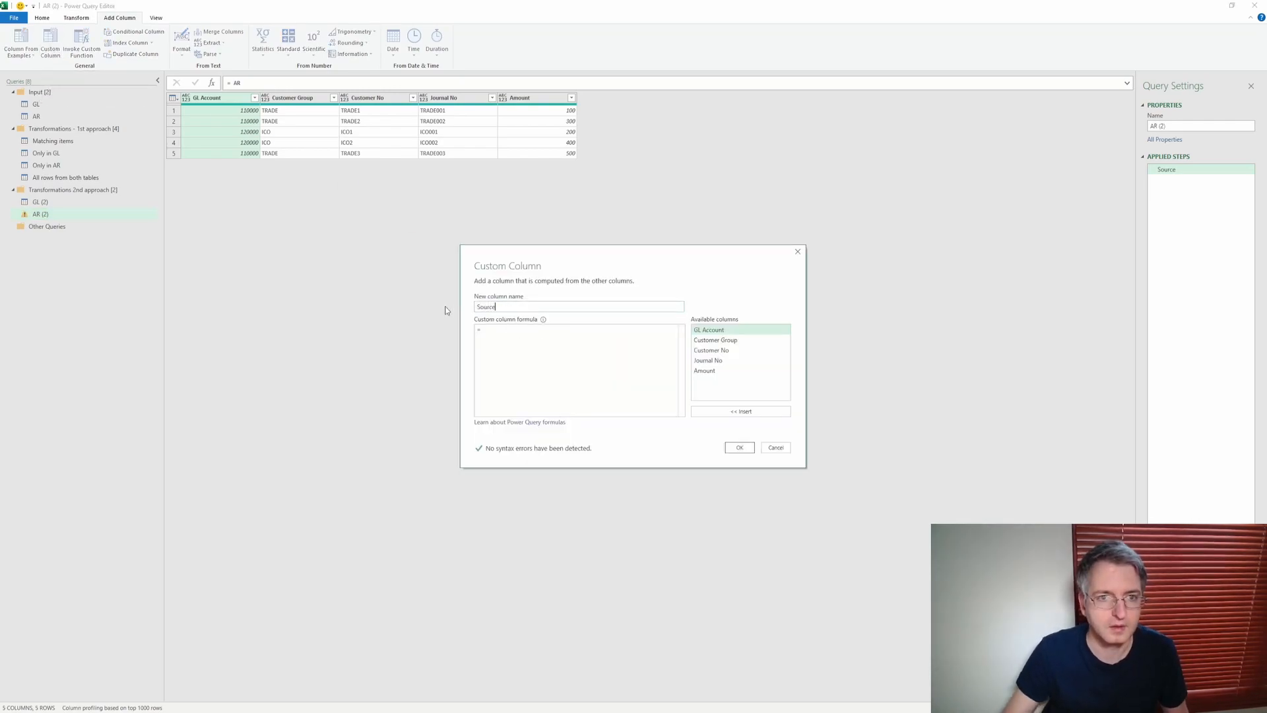
click(506, 333)
text("")
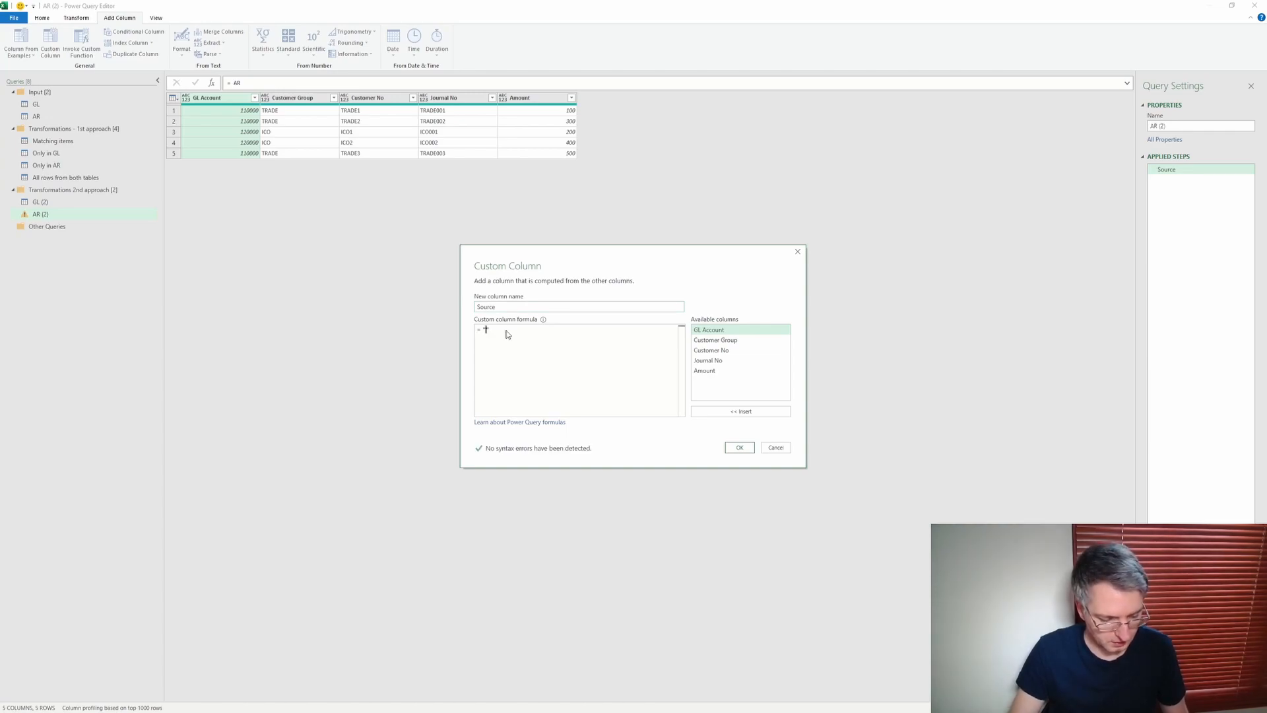
key(Left)
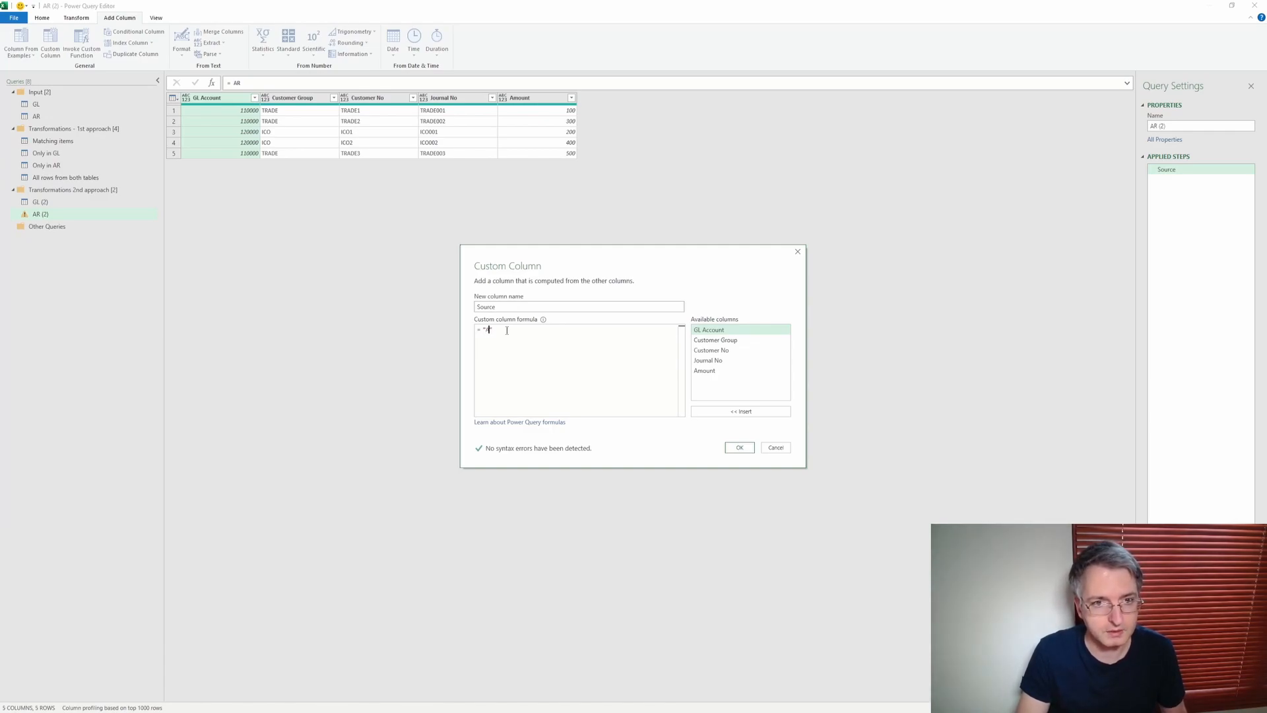
text(AR)
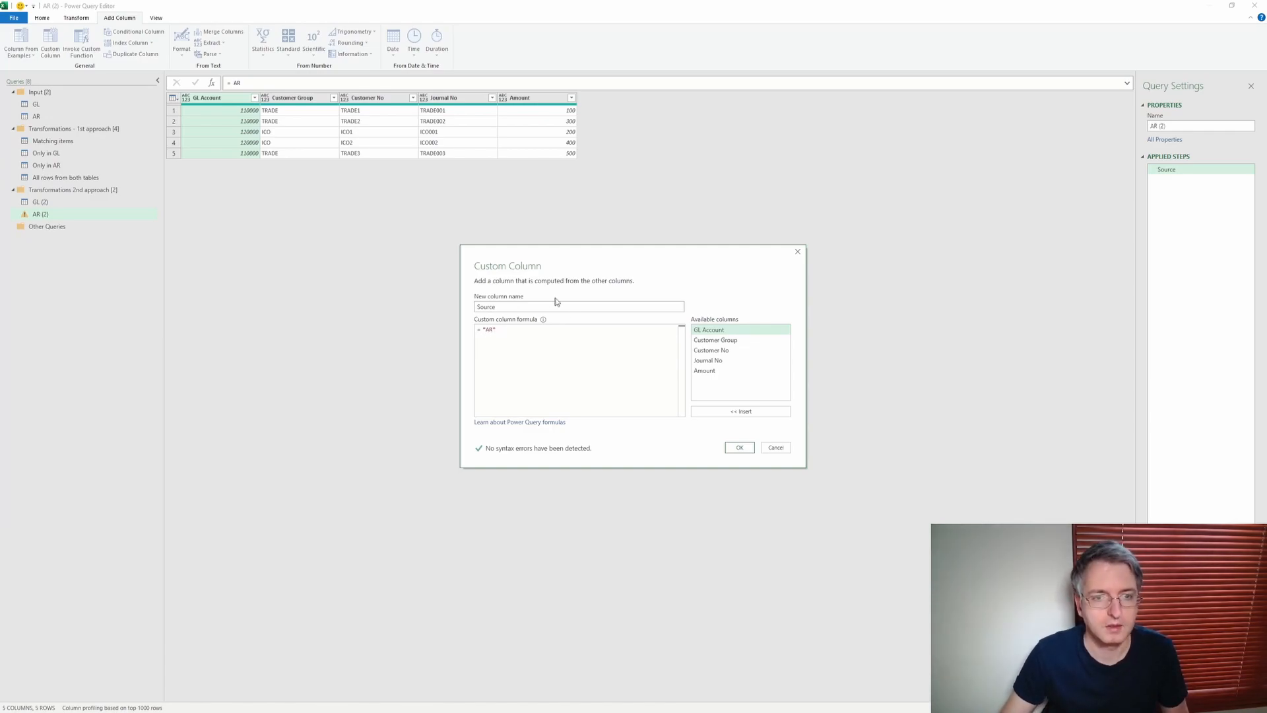
click(739, 448)
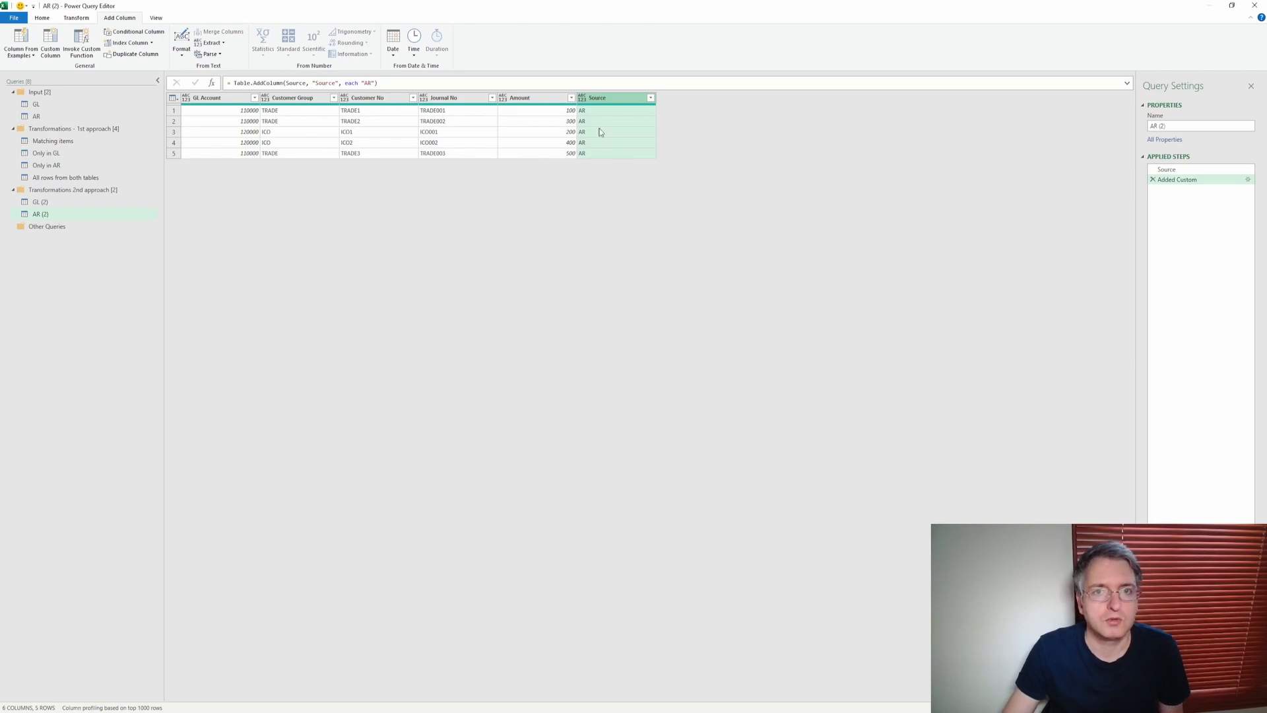
- Try to append the original AR table to GL (2) as a new query
click(109, 206)
click(42, 18)
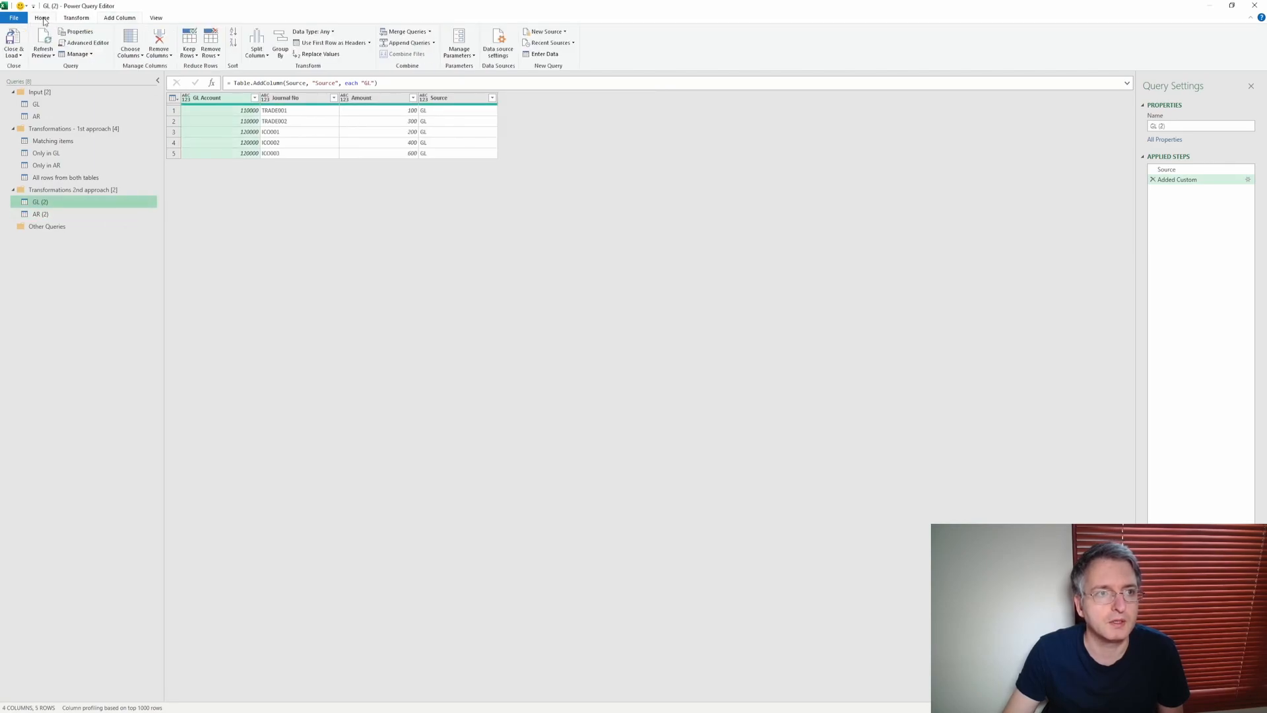
click(433, 42)
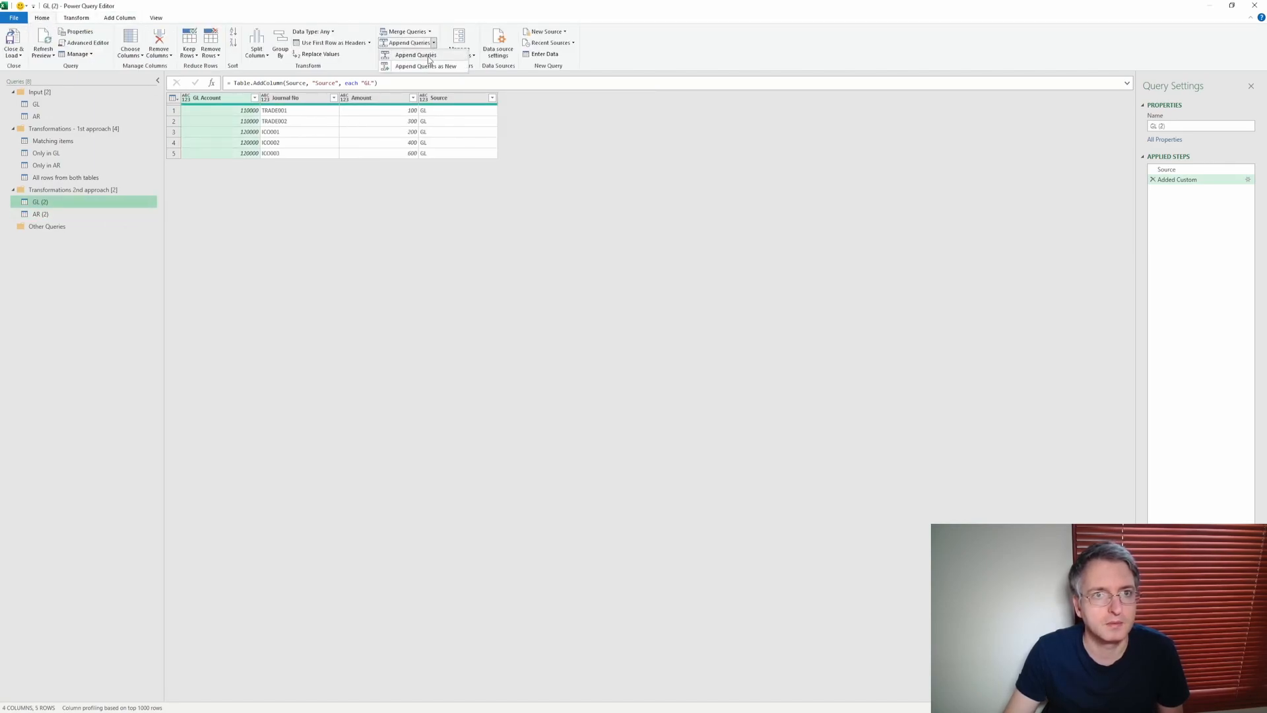
click(425, 66)
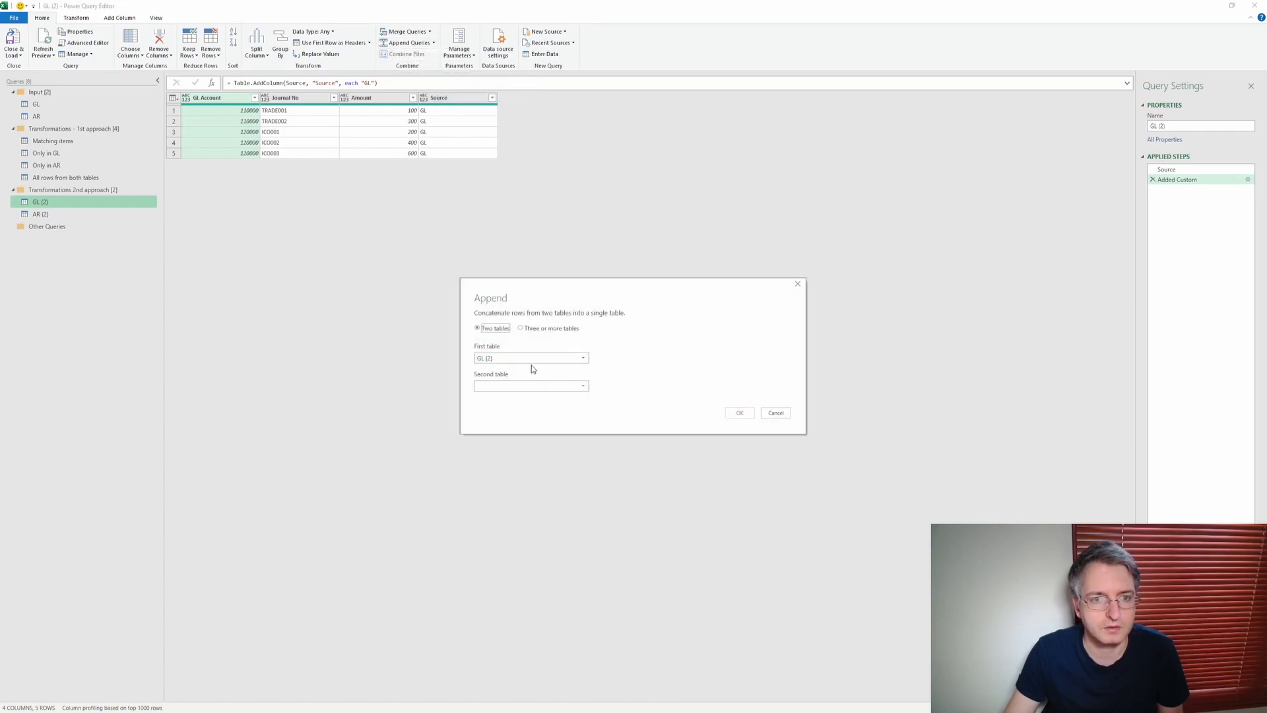
click(511, 386)
click(496, 407)
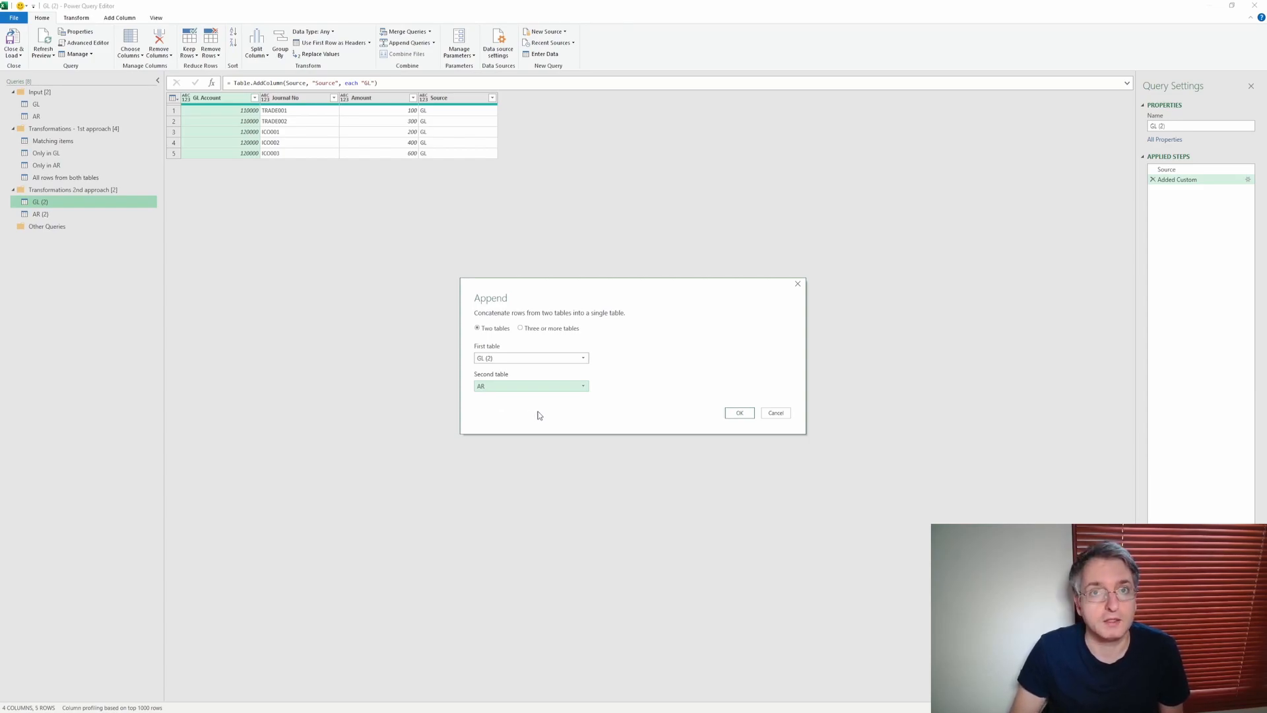
key(Return)
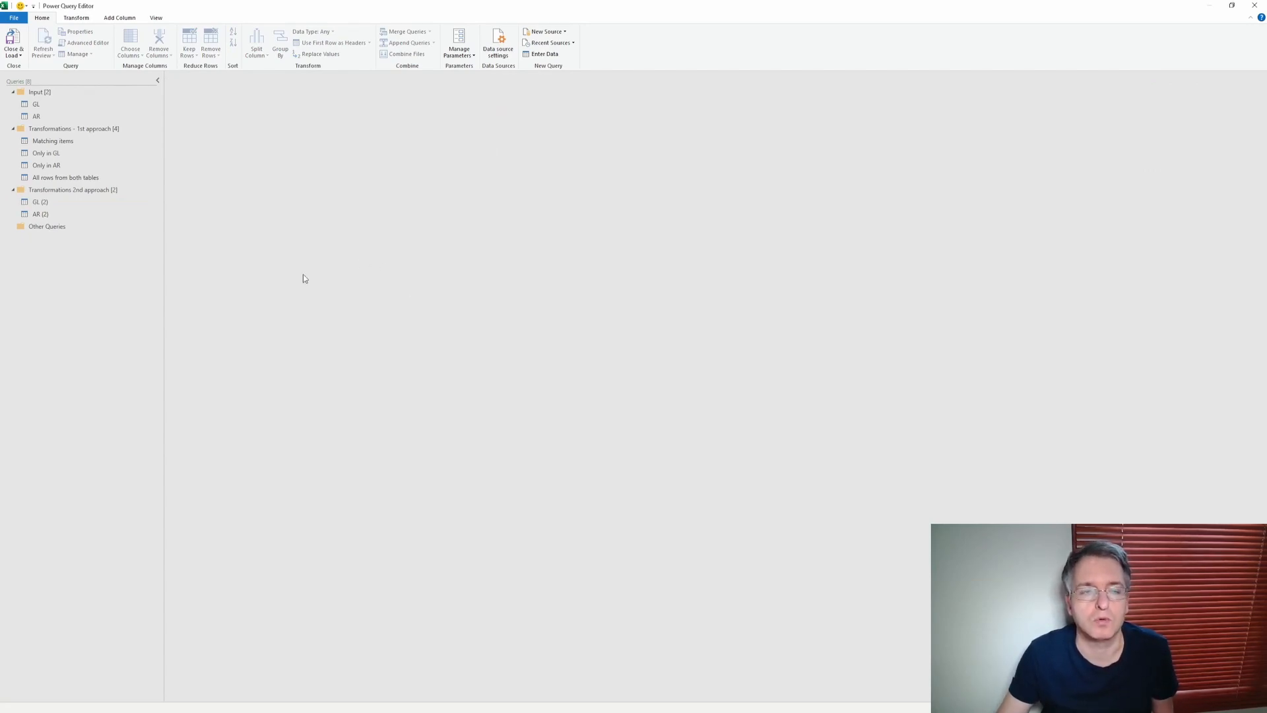
- Compare the column headers of GL (2) and AR (2), and append AR (2) to GL (2) as a new query
click(72, 206)
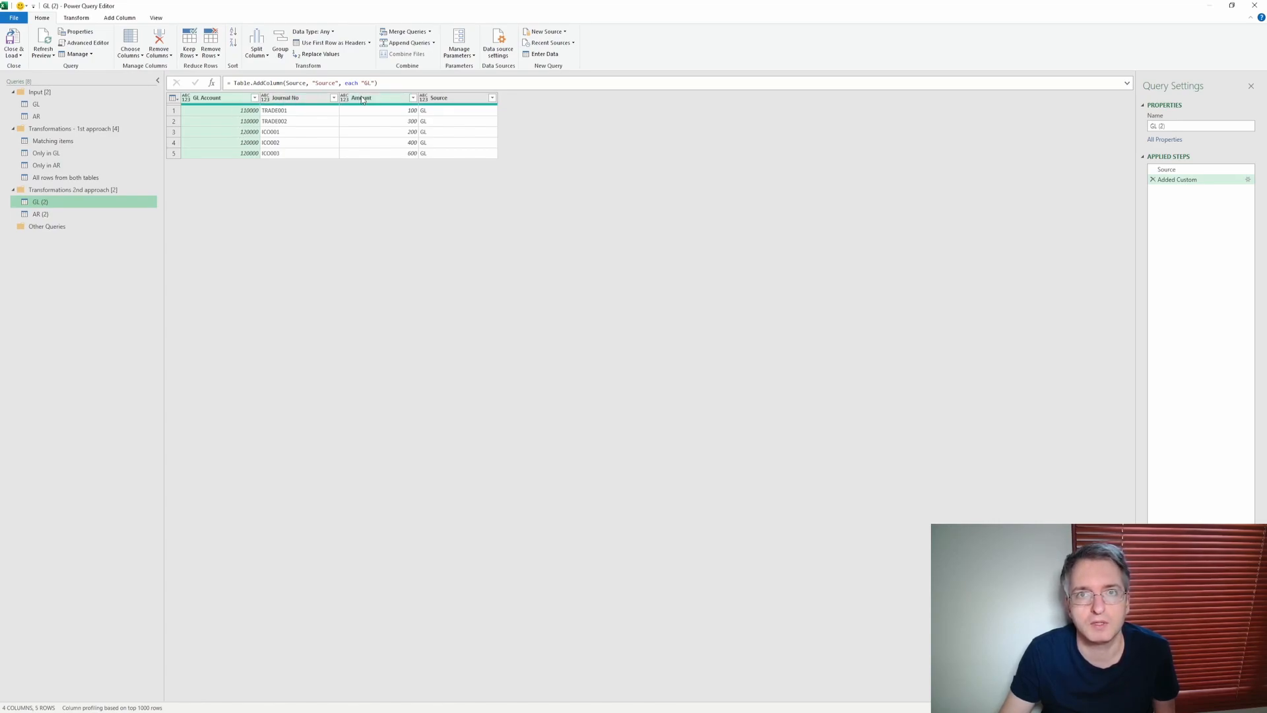
click(124, 213)
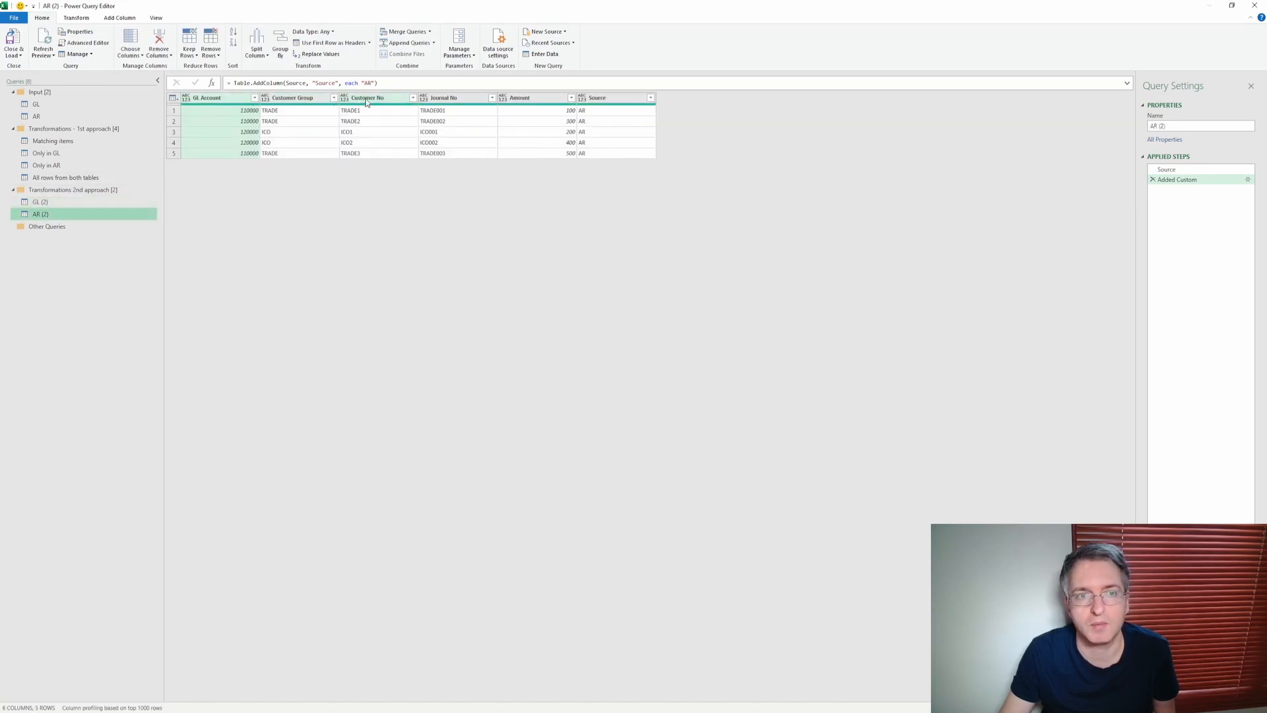
mouse_move(530, 100)
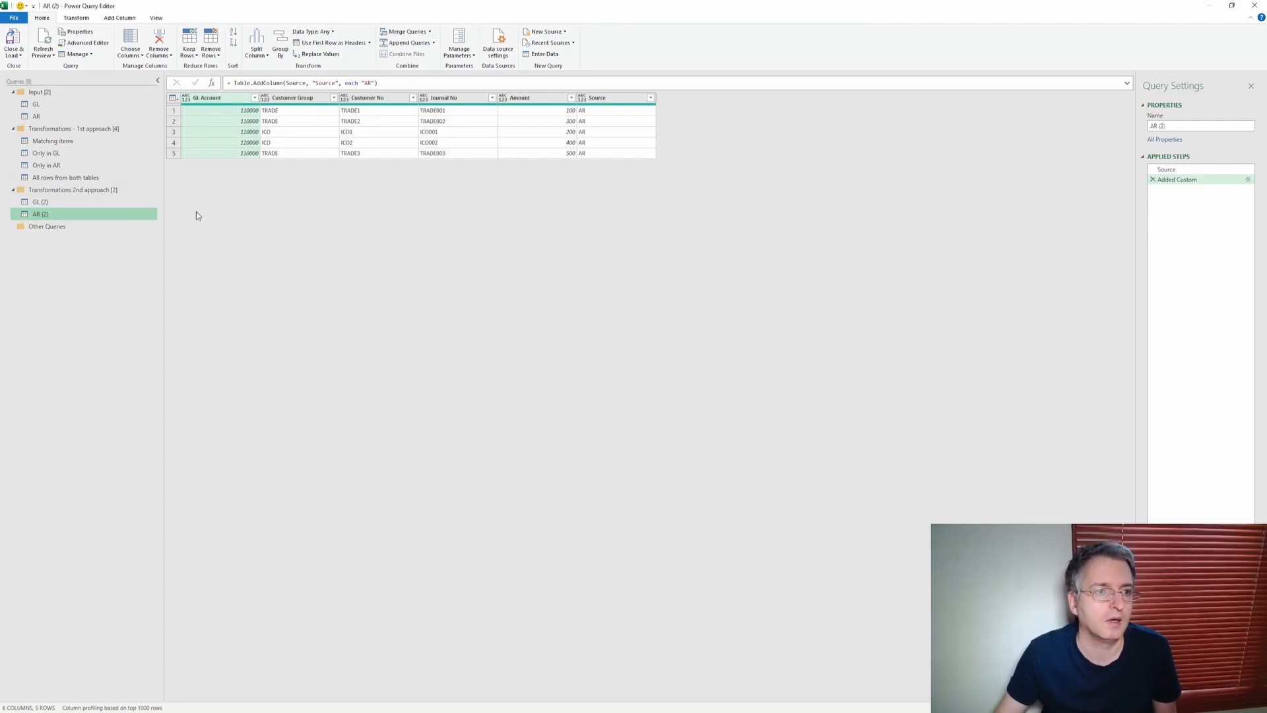
click(132, 198)
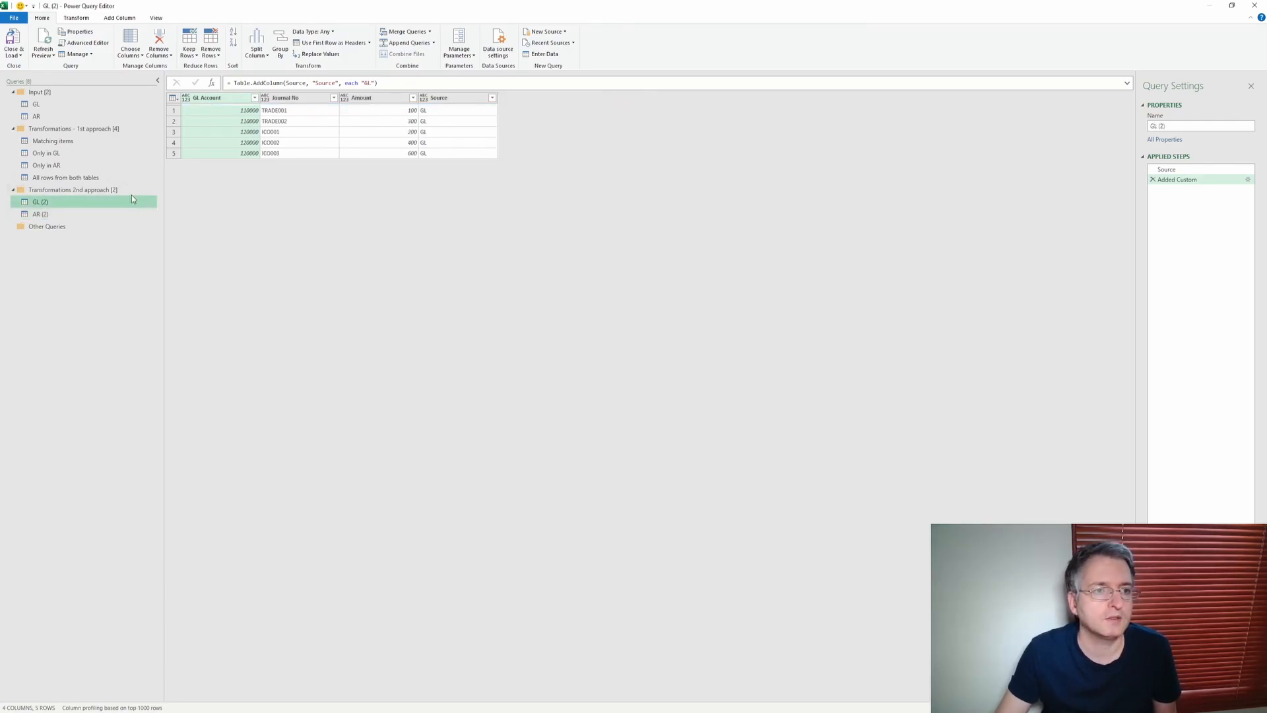
click(435, 43)
click(435, 43)
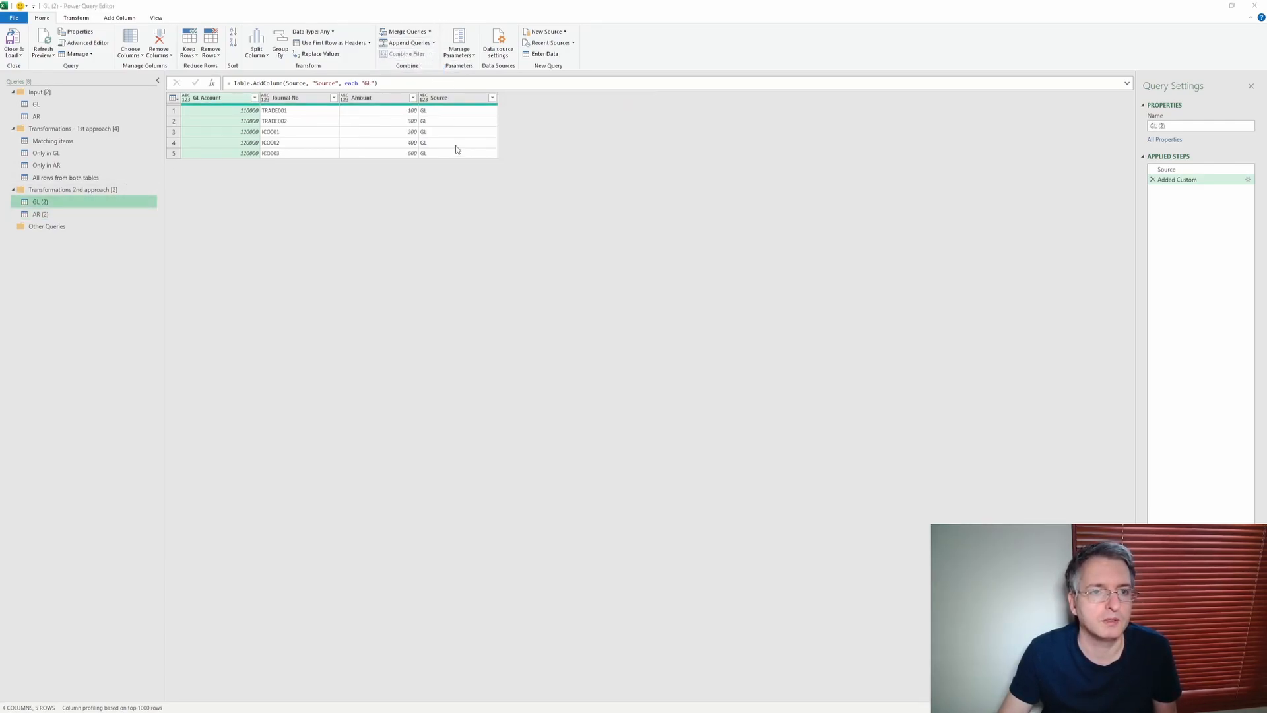
click(538, 386)
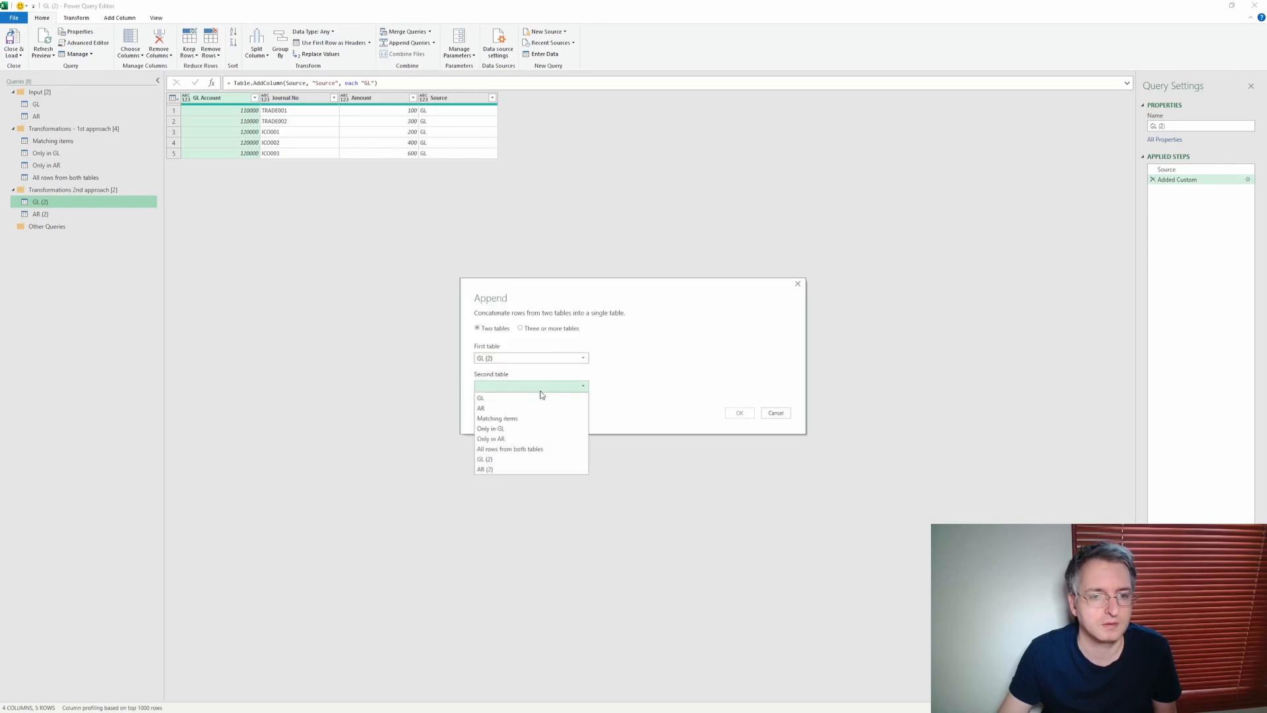
click(545, 469)
click(731, 413)
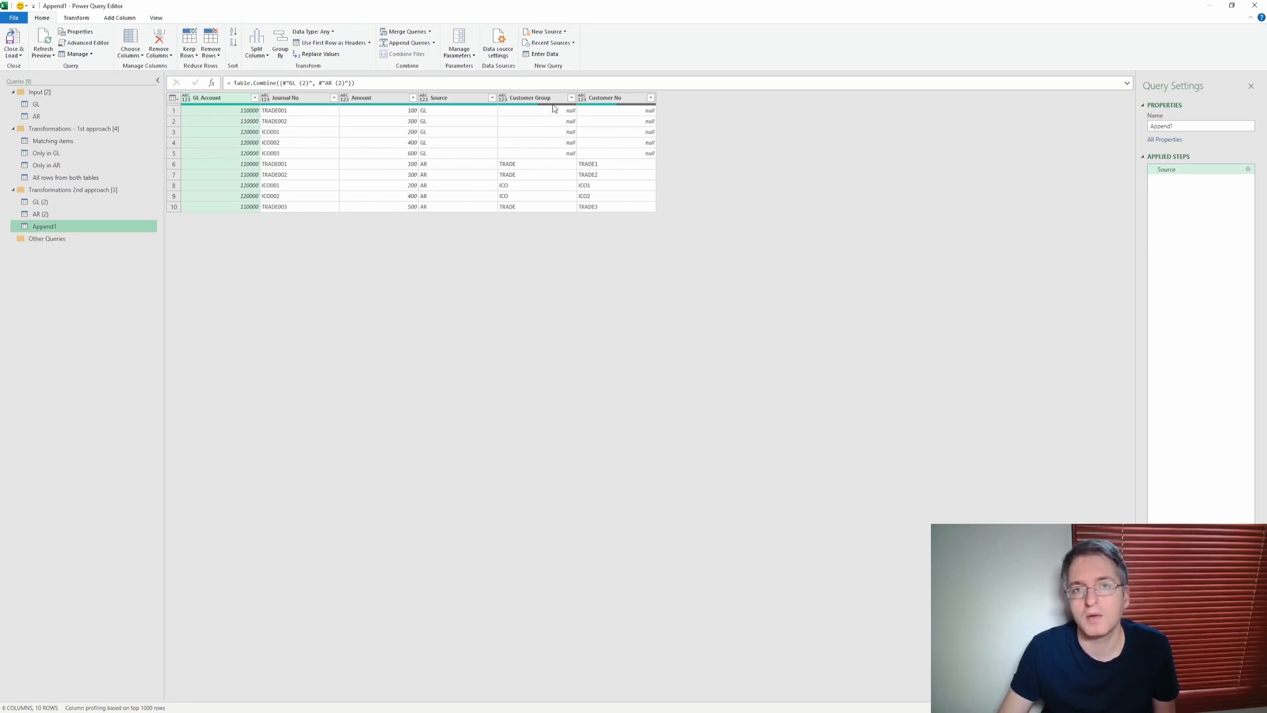
- Close the Power Query Editor, keeping the query changes, and return to the workbook
mouse_move(554, 107)
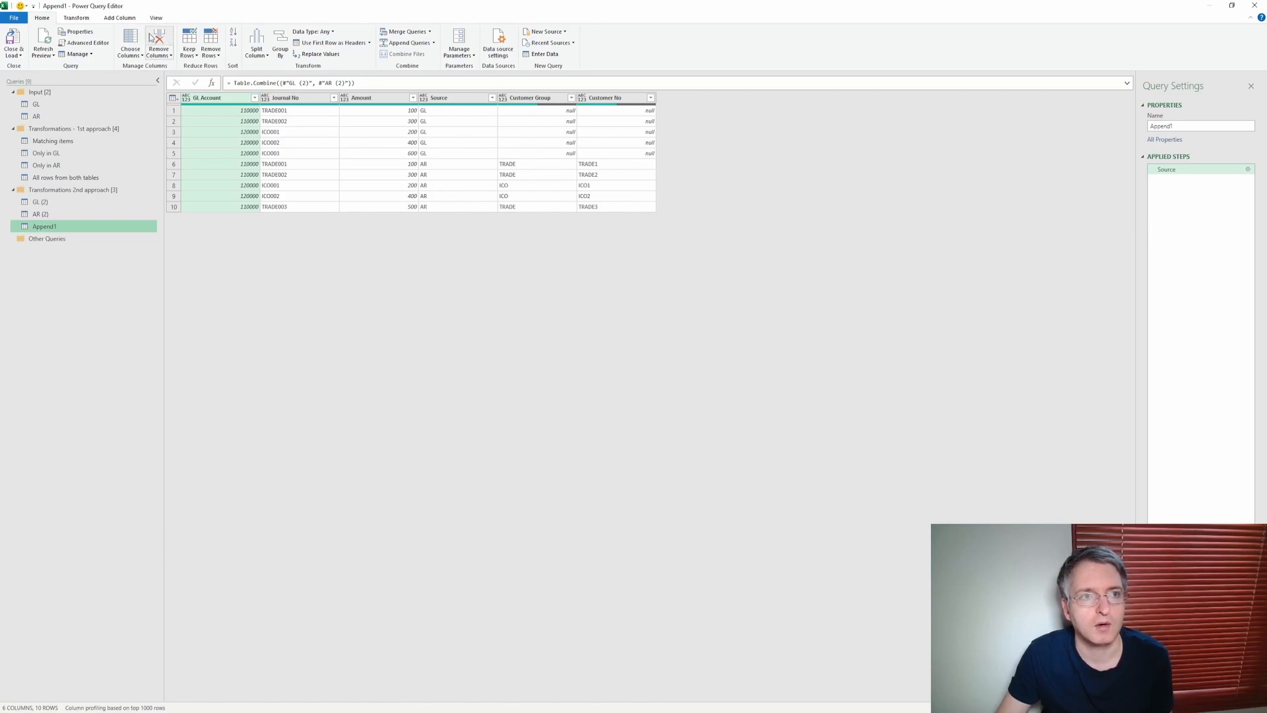
click(107, 21)
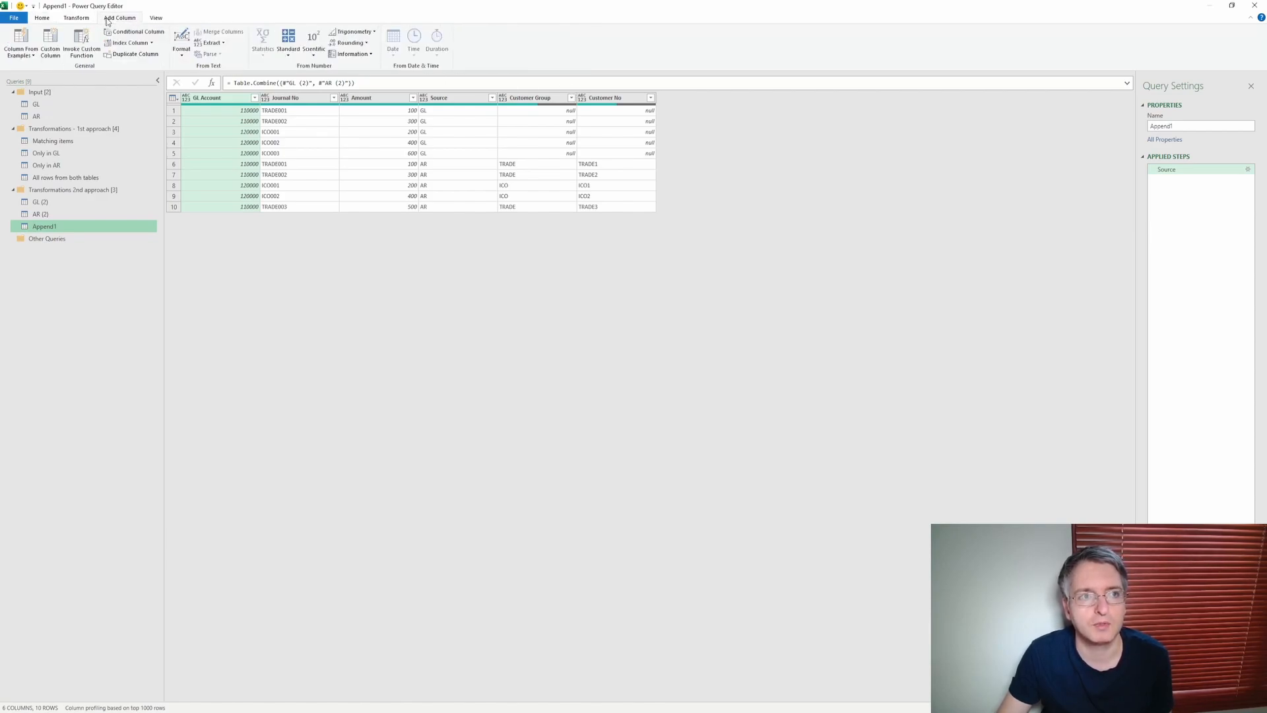
click(83, 20)
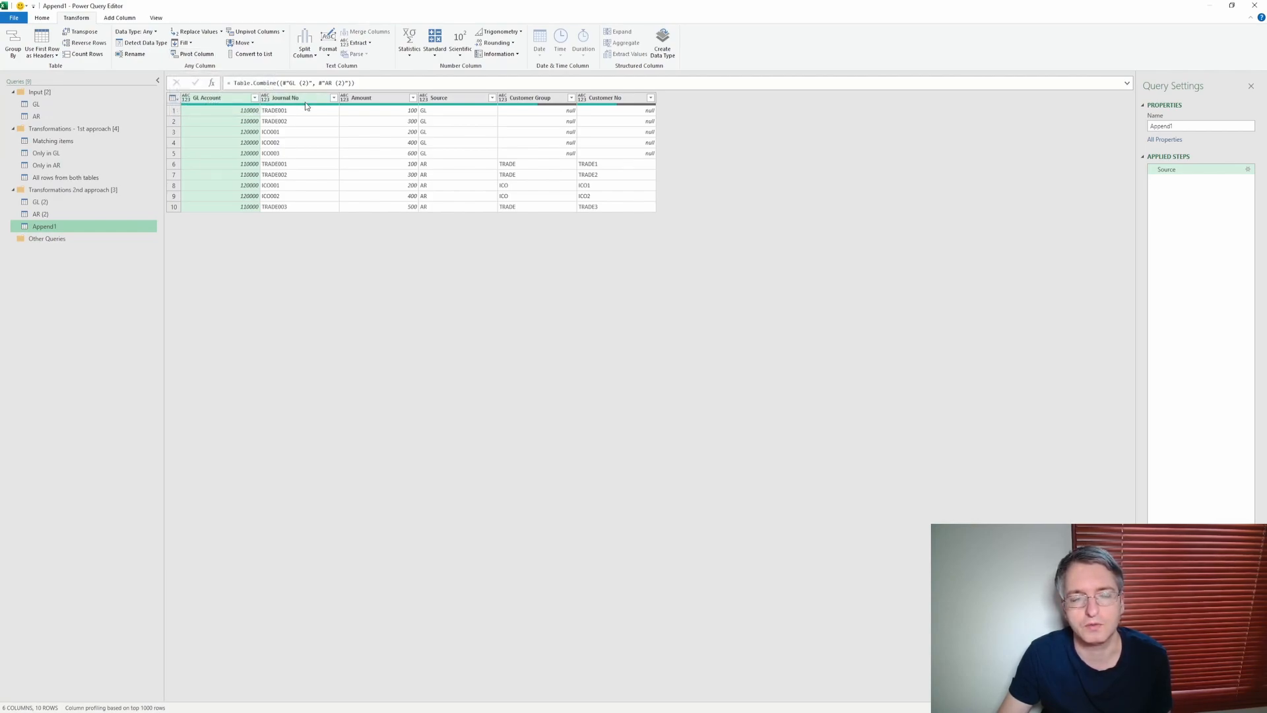
click(1255, 9)
click(651, 377)
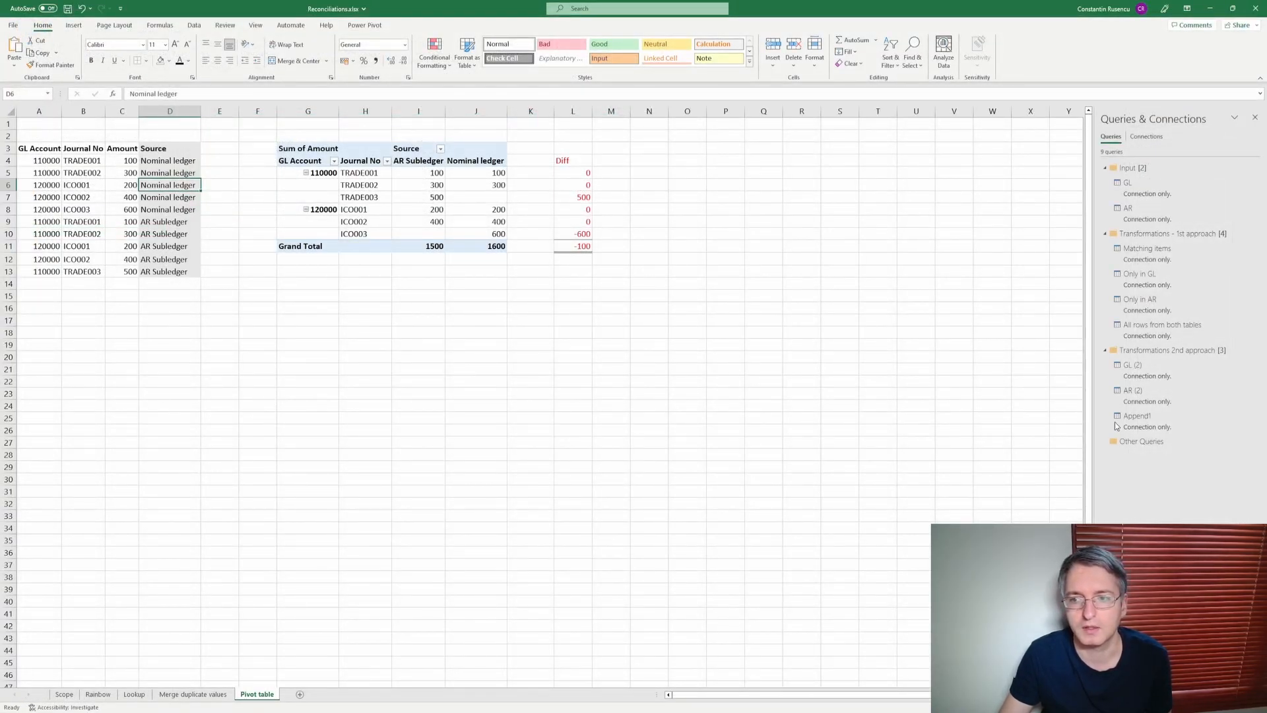
- Rename the appended query as All rows from both tables (Append)
right_click(1149, 428)
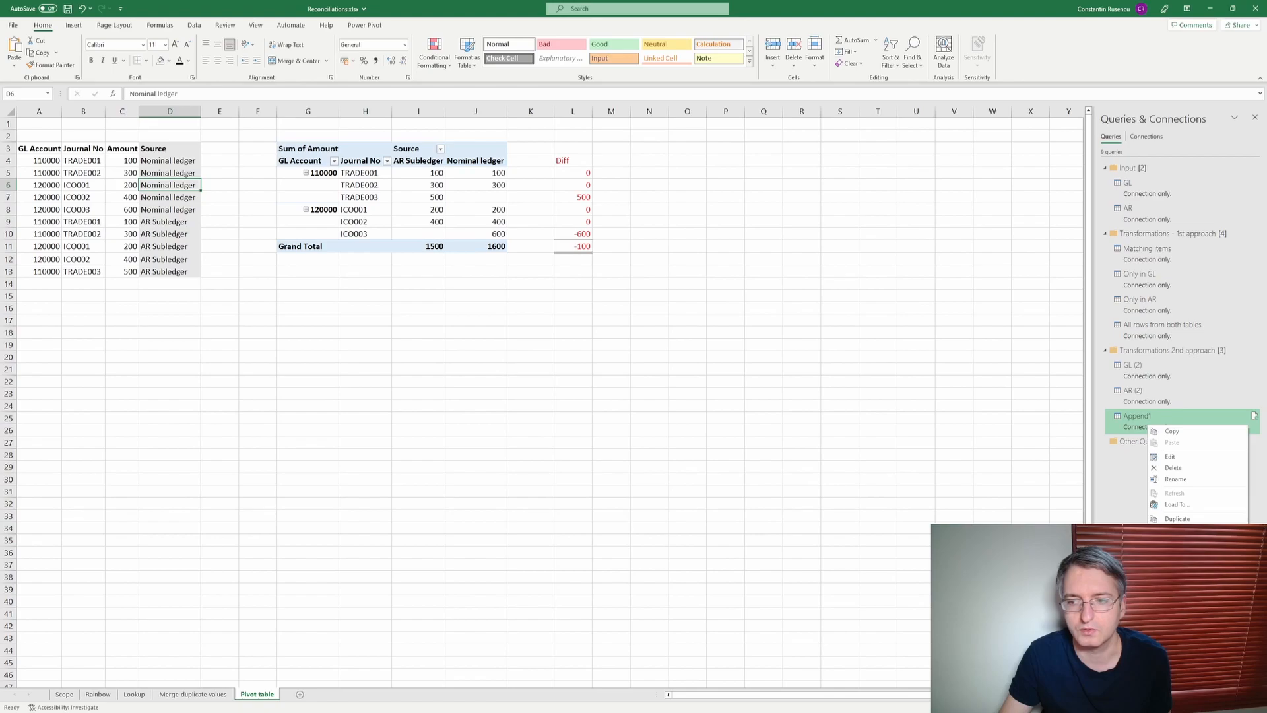
click(1194, 480)
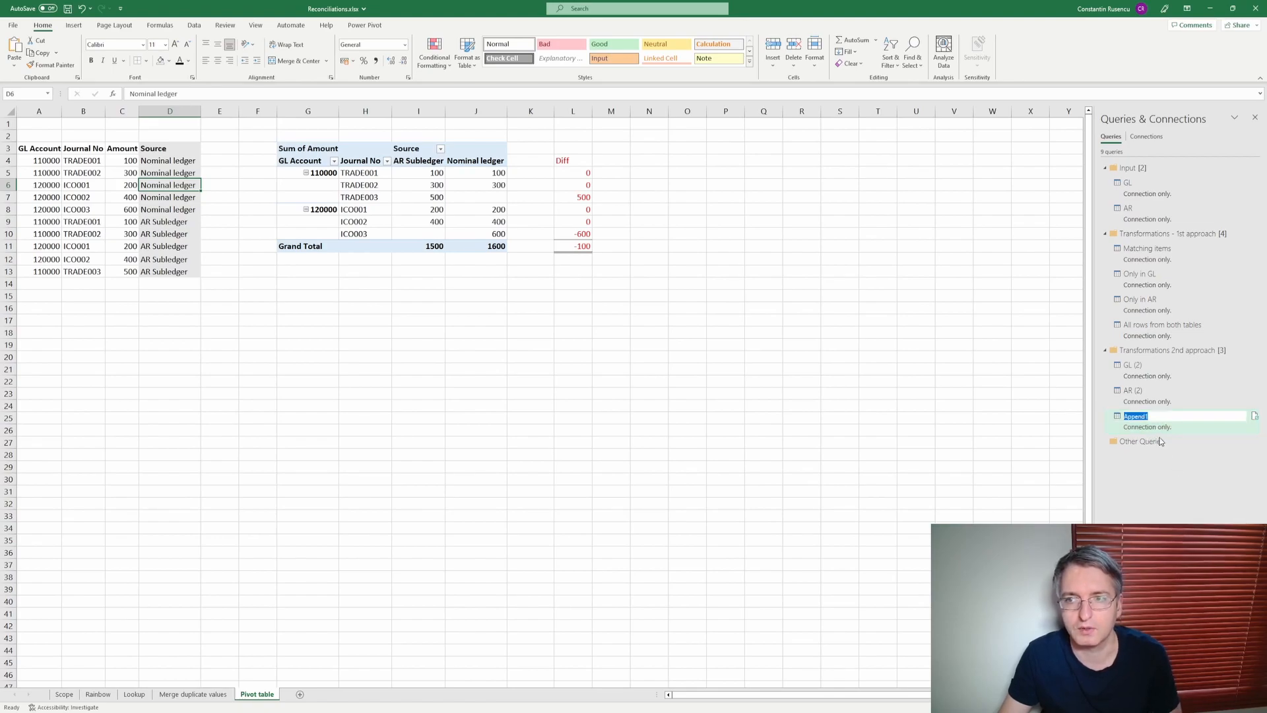
text(All rows from)
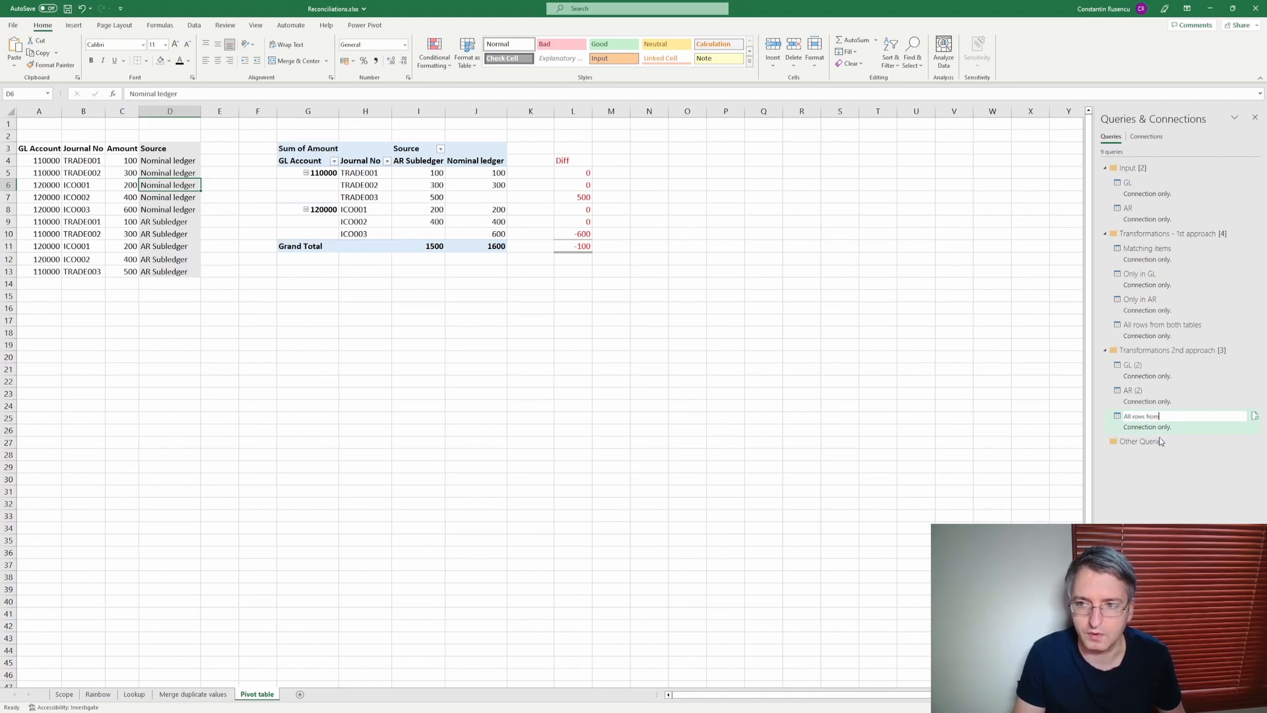
text( both tables (Append)
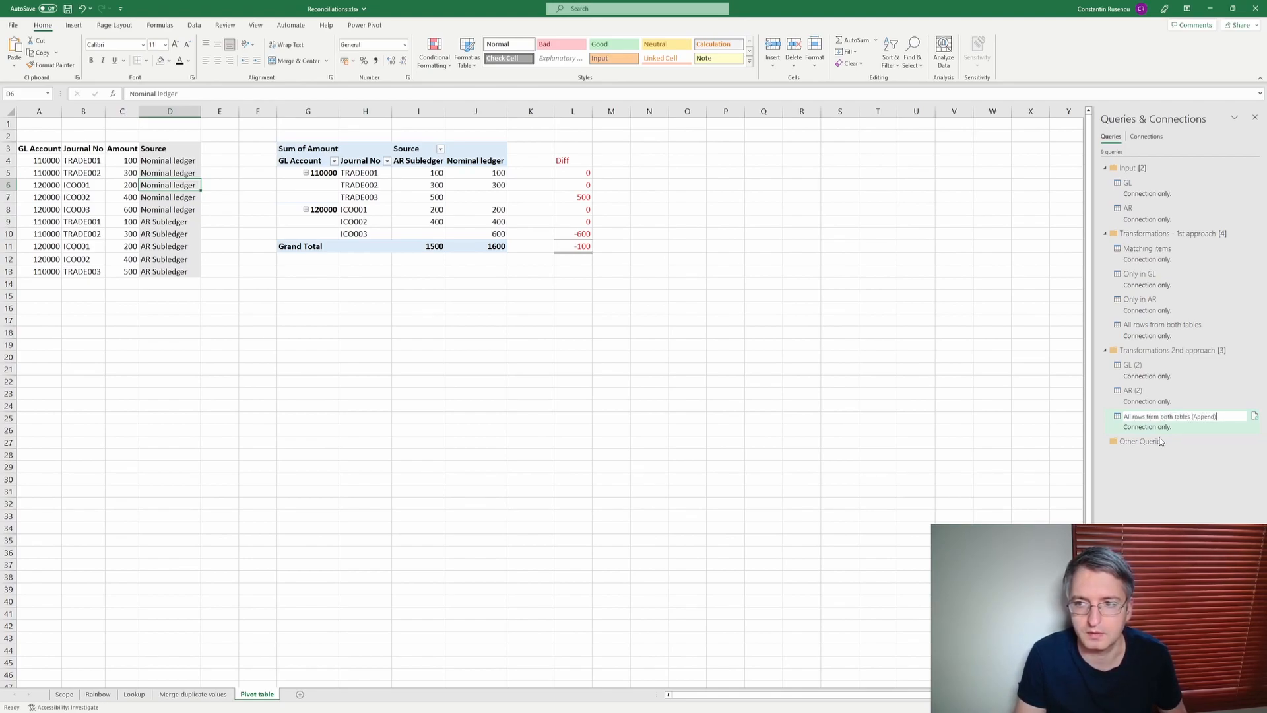
key(Return)
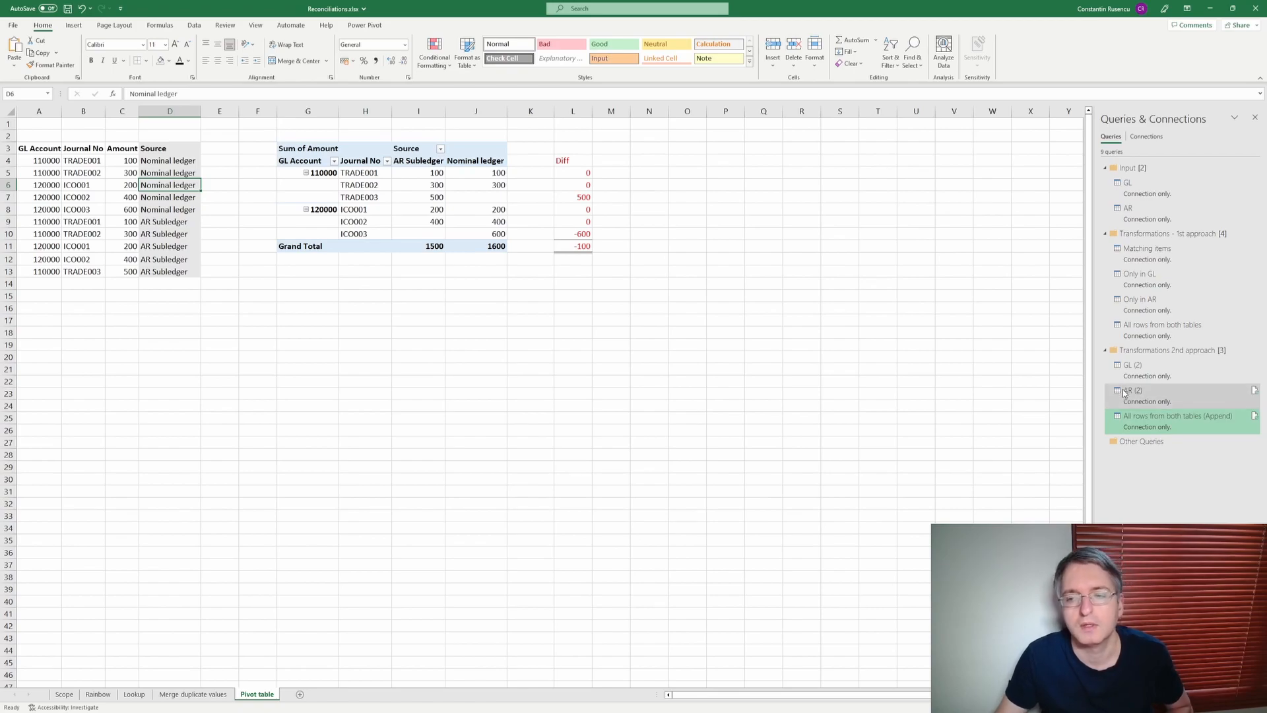
- Load the All rows from both tables (Append) query as a table on a new worksheet
right_click(1140, 422)
click(1167, 503)
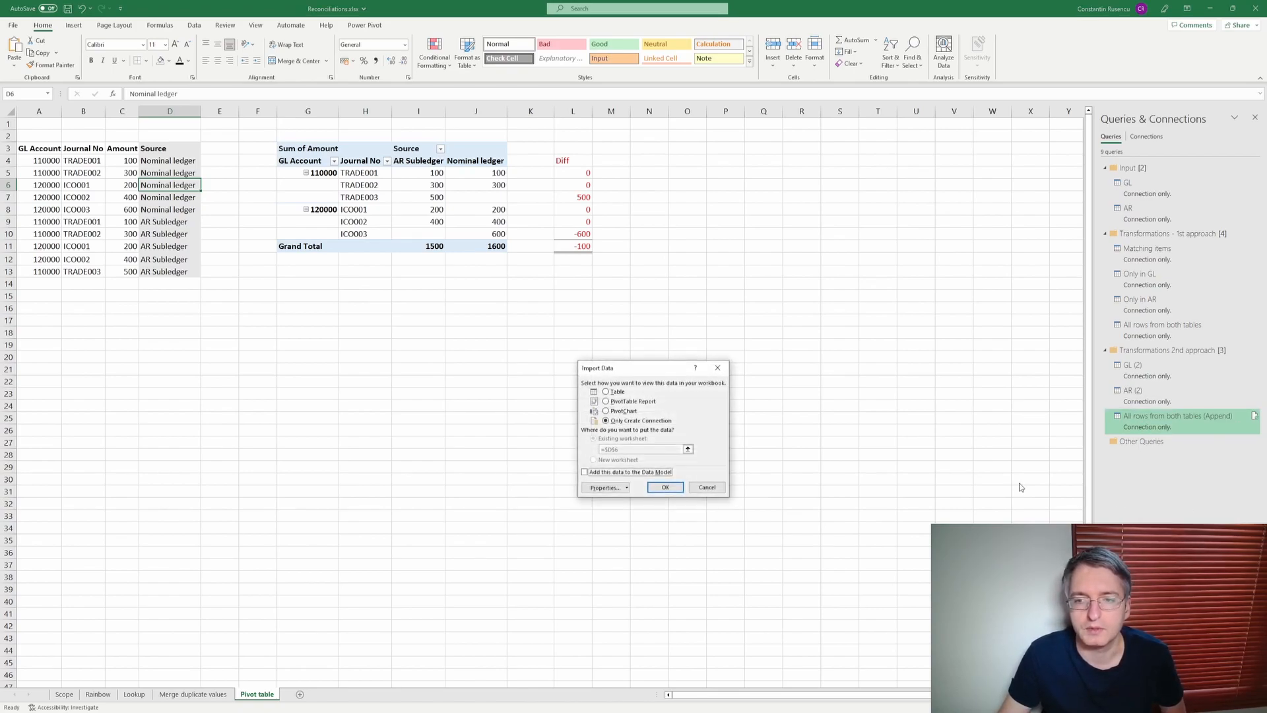
click(614, 392)
click(665, 487)
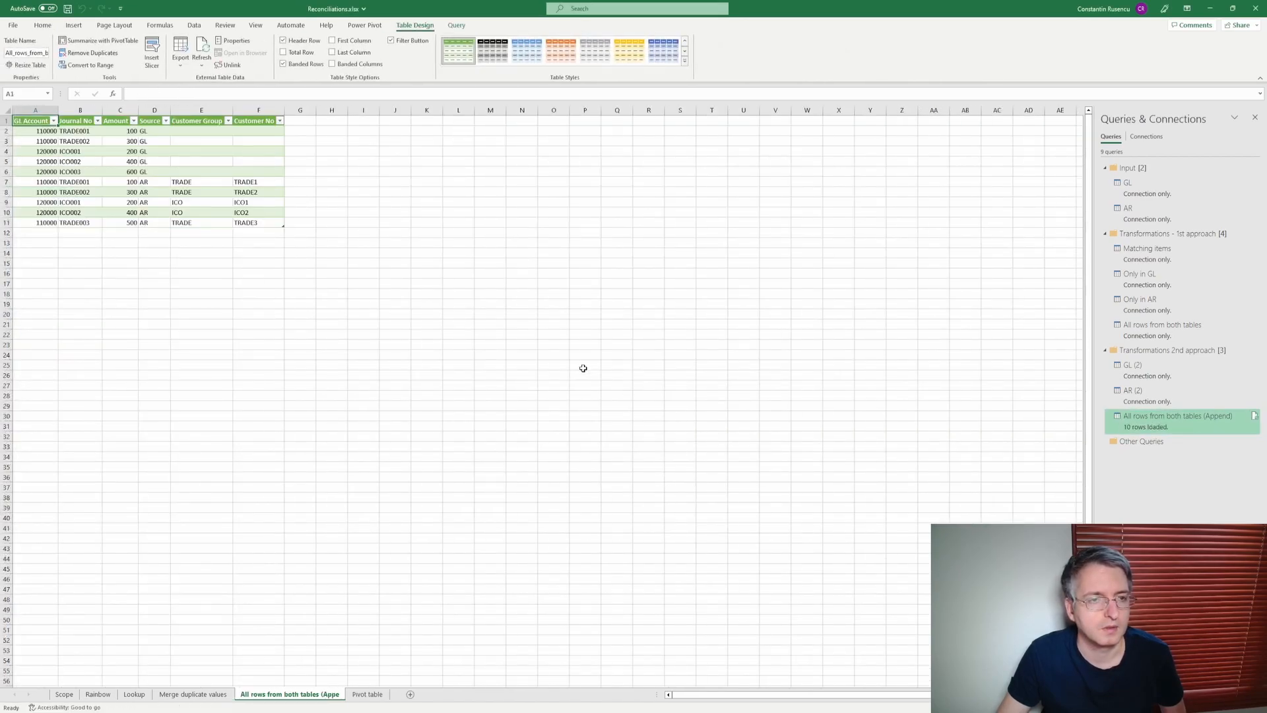
- Create a PivotTable from the loaded append table on a new worksheet
click(175, 175)
click(73, 26)
click(20, 58)
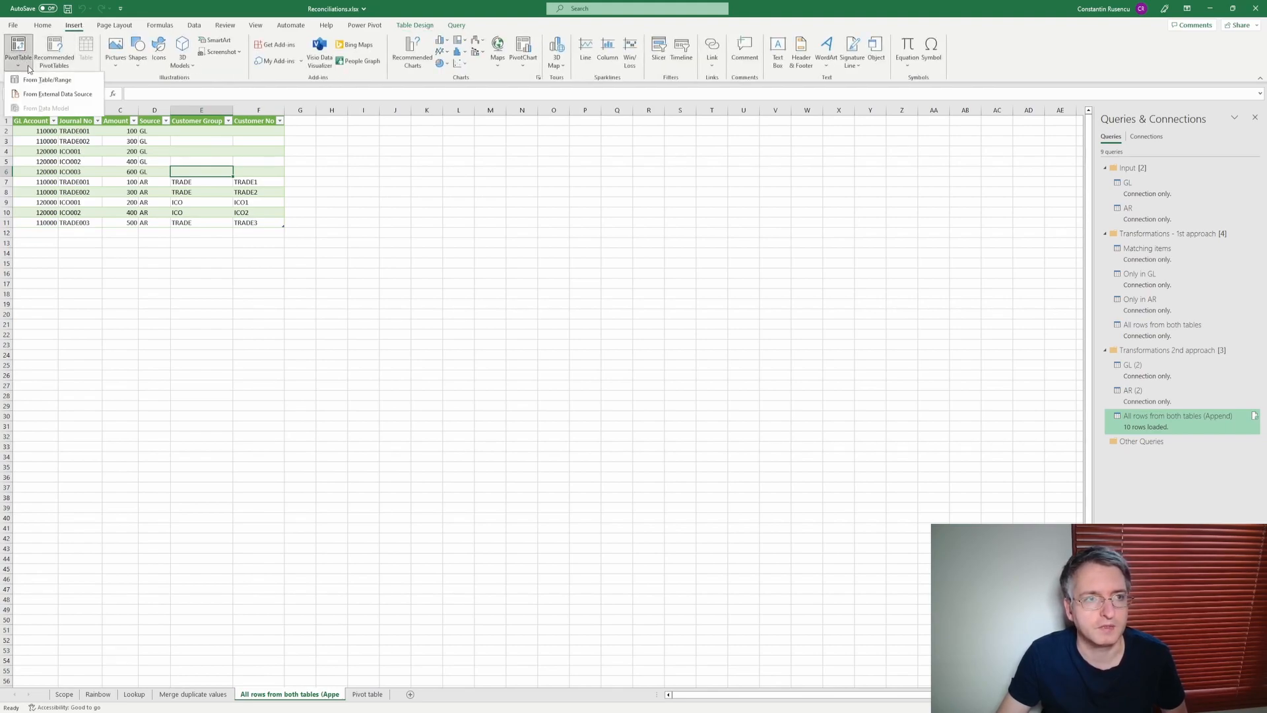
click(34, 81)
click(682, 501)
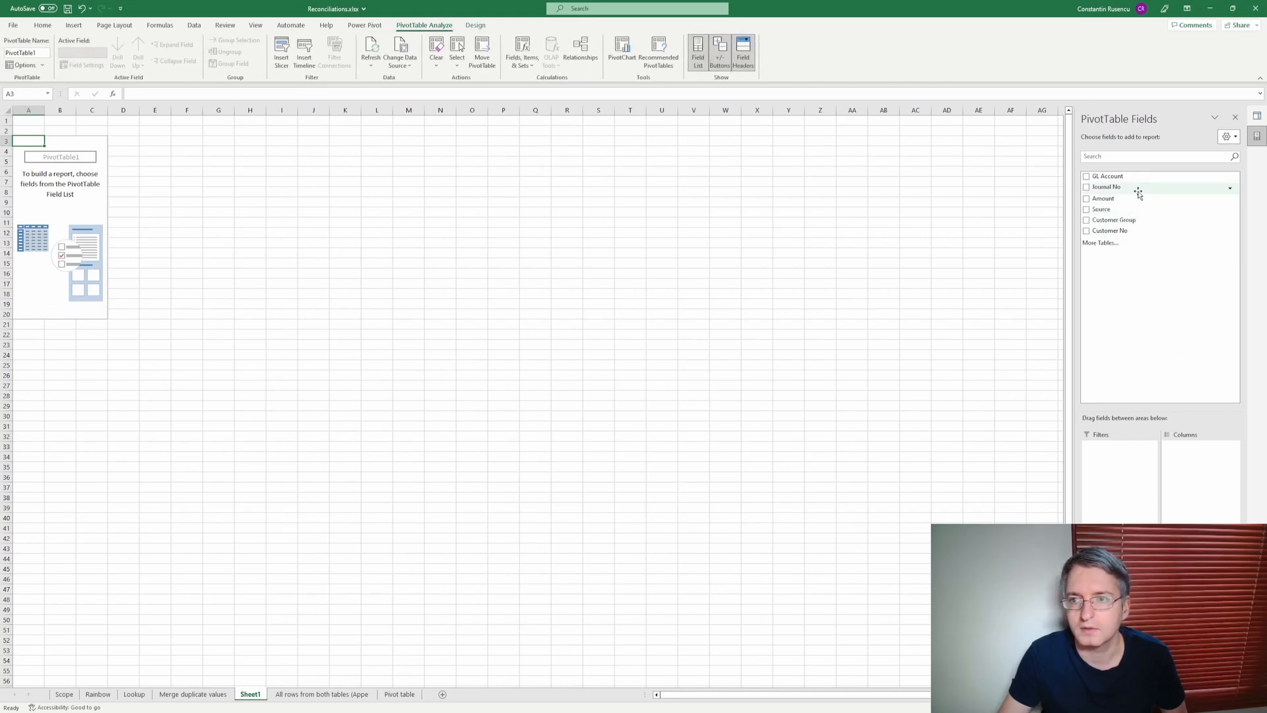
- Lay out the PivotTable with GL Account and Journal No as rows, Amount as values and Source as columns, and remove the Grand Total column
click(1149, 176)
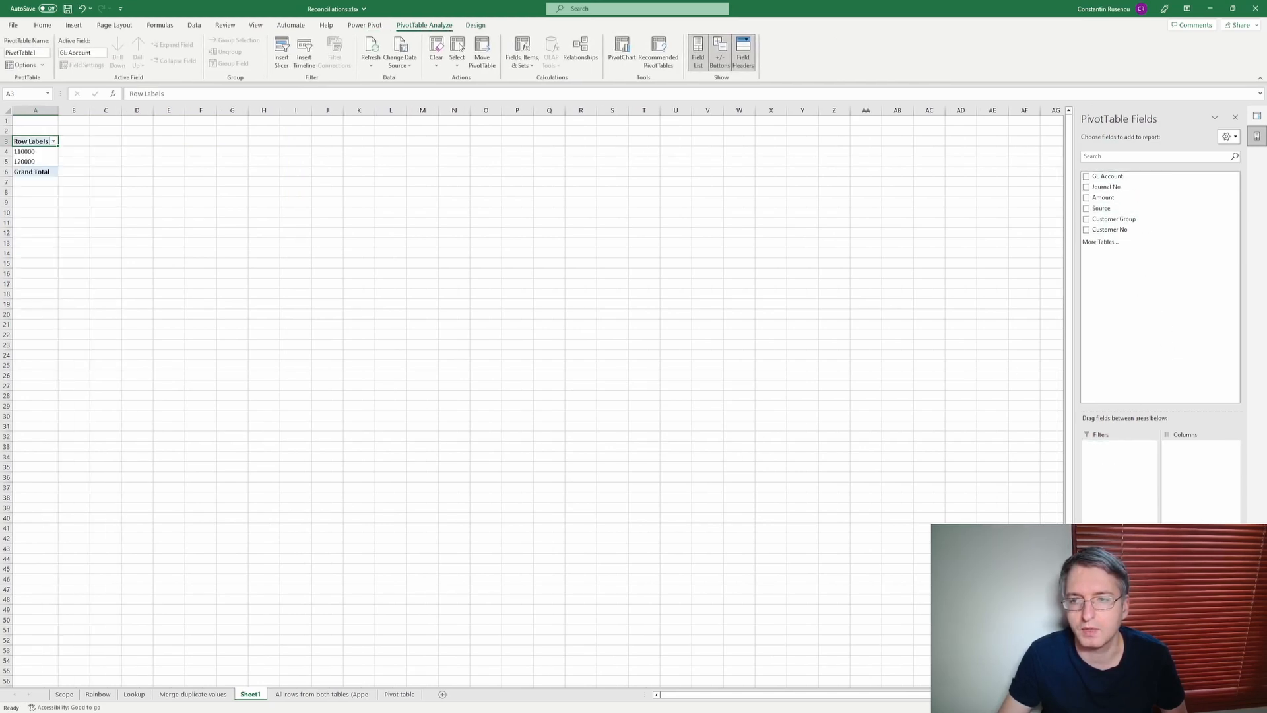
click(1160, 192)
drag(1152, 199, 1201, 580)
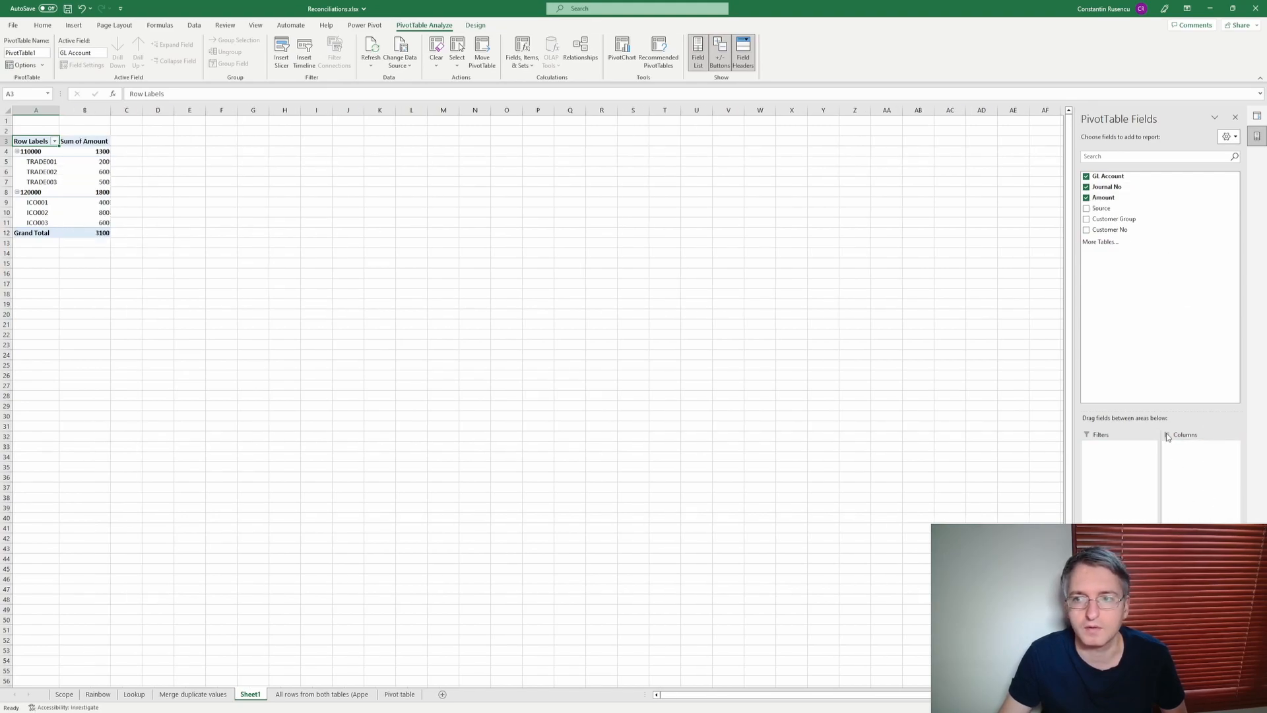
drag(1137, 208, 1197, 465)
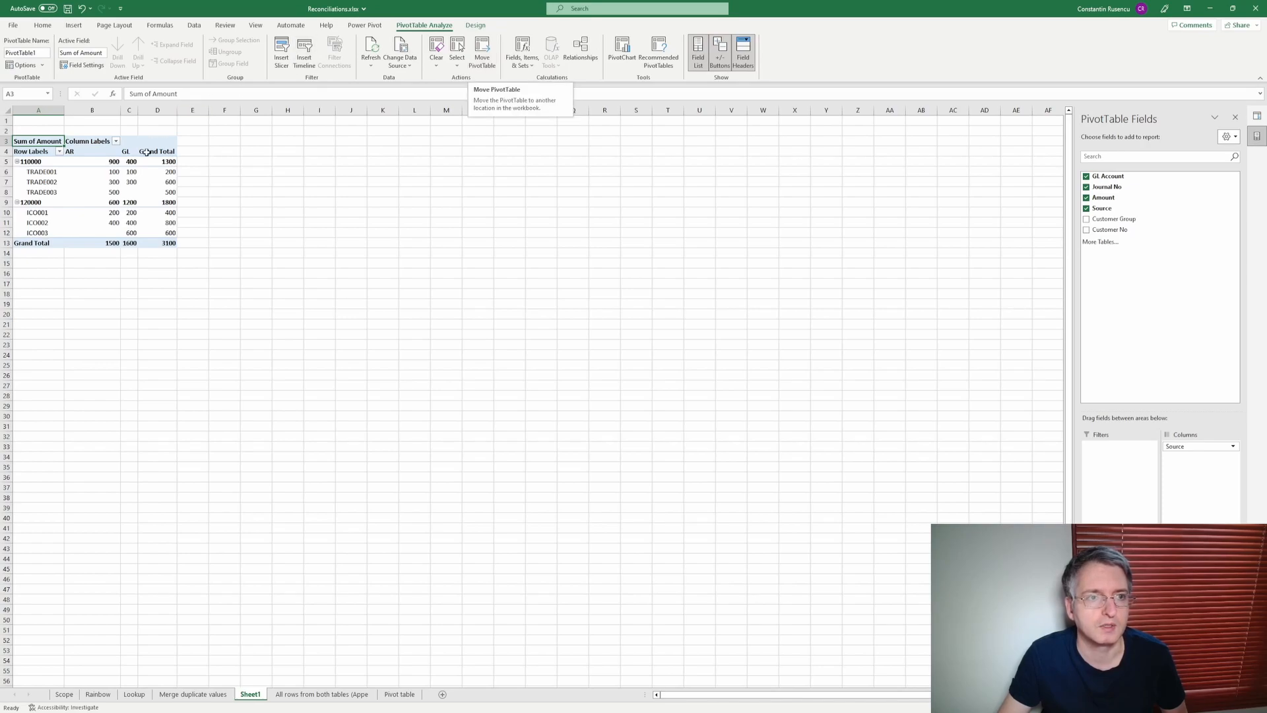
right_click(168, 160)
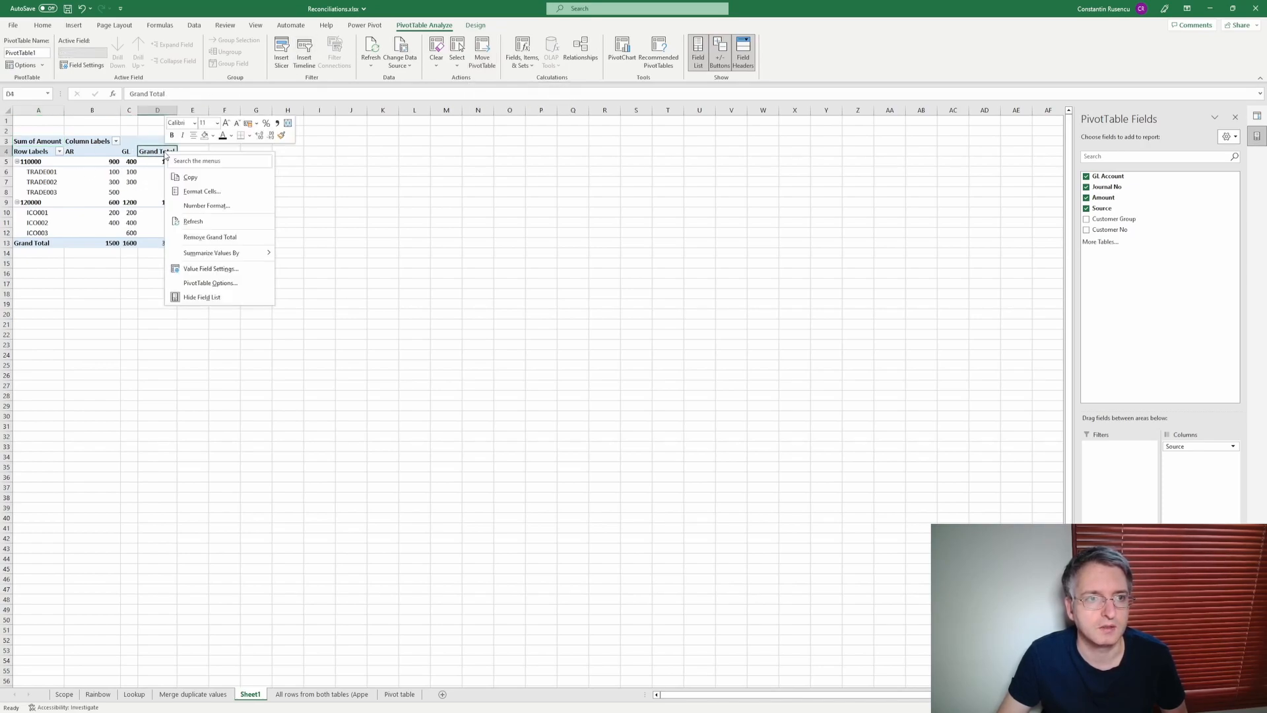
click(218, 237)
- Enter the difference formula =B6-C6 in cell E6 beside the TRADE001 row to subtract GL from AR
click(186, 171)
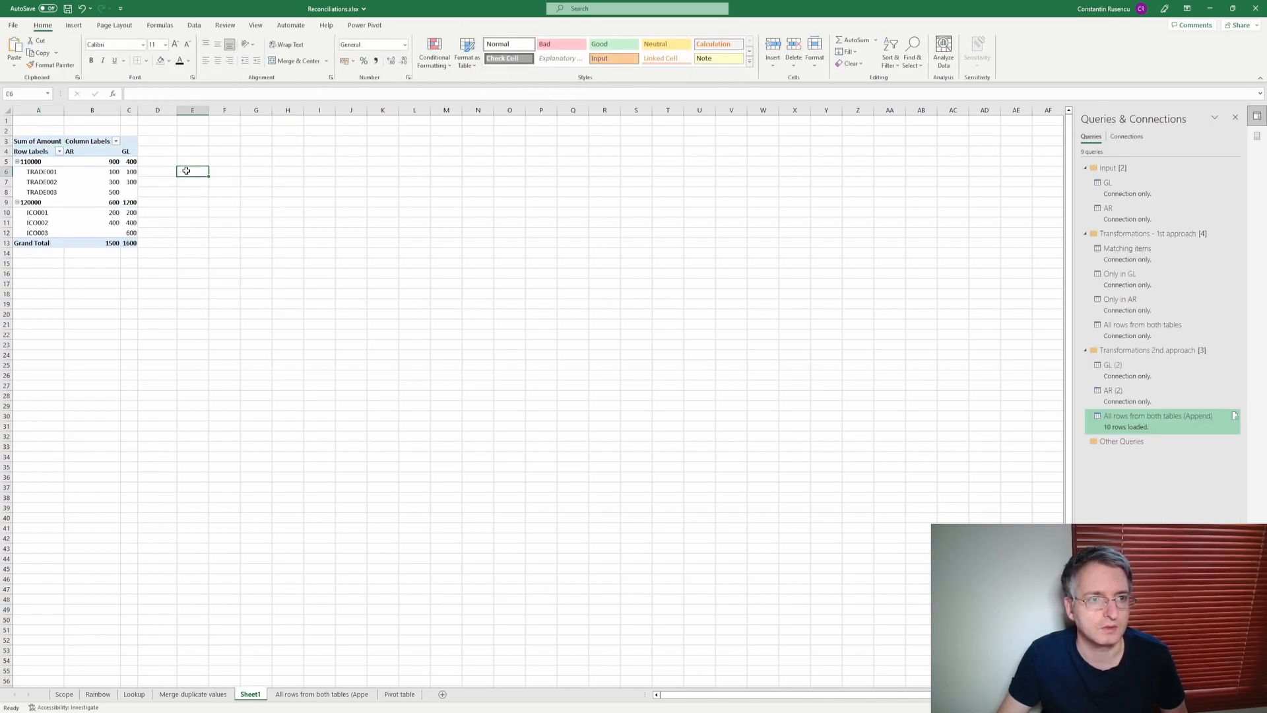
text(=)
click(92, 173)
text(-)
click(130, 171)
key(Return)
- Copy the difference formula from E6 to the remaining journal rows, E7:E8 and E10:E12
click(204, 171)
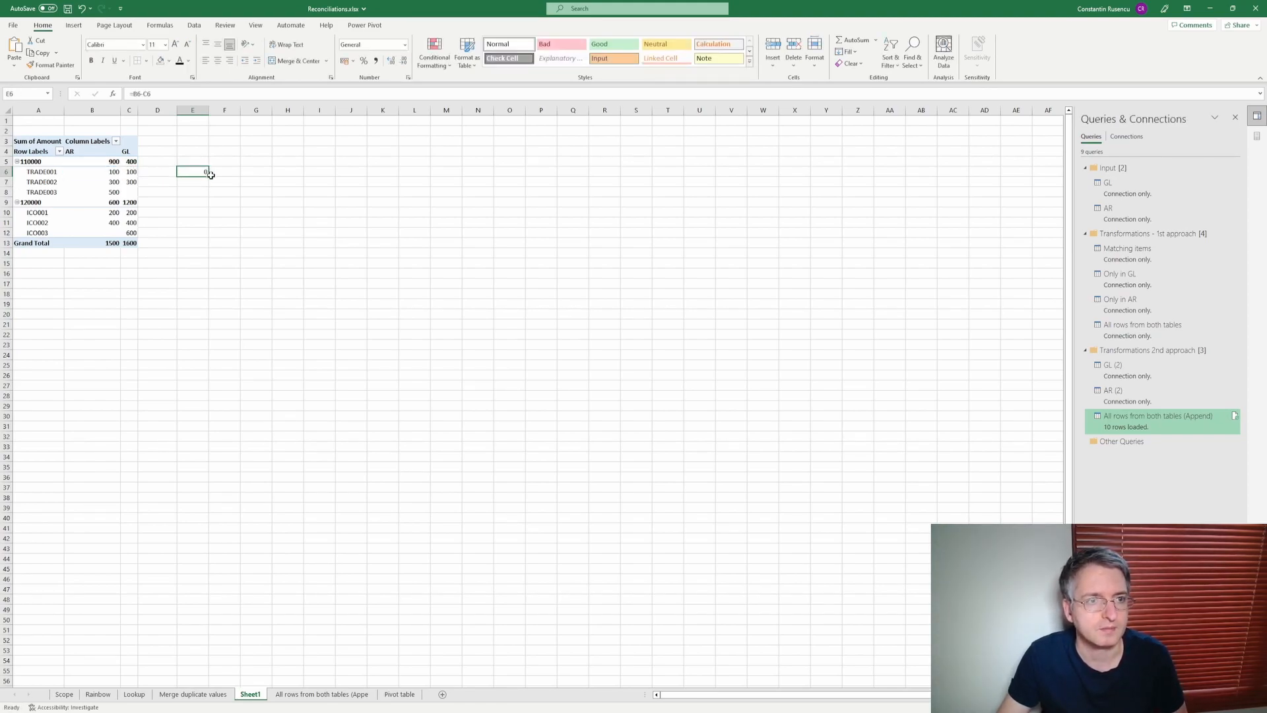
drag(208, 178, 198, 232)
click(198, 192)
key(ctrl+c)
key(Return)
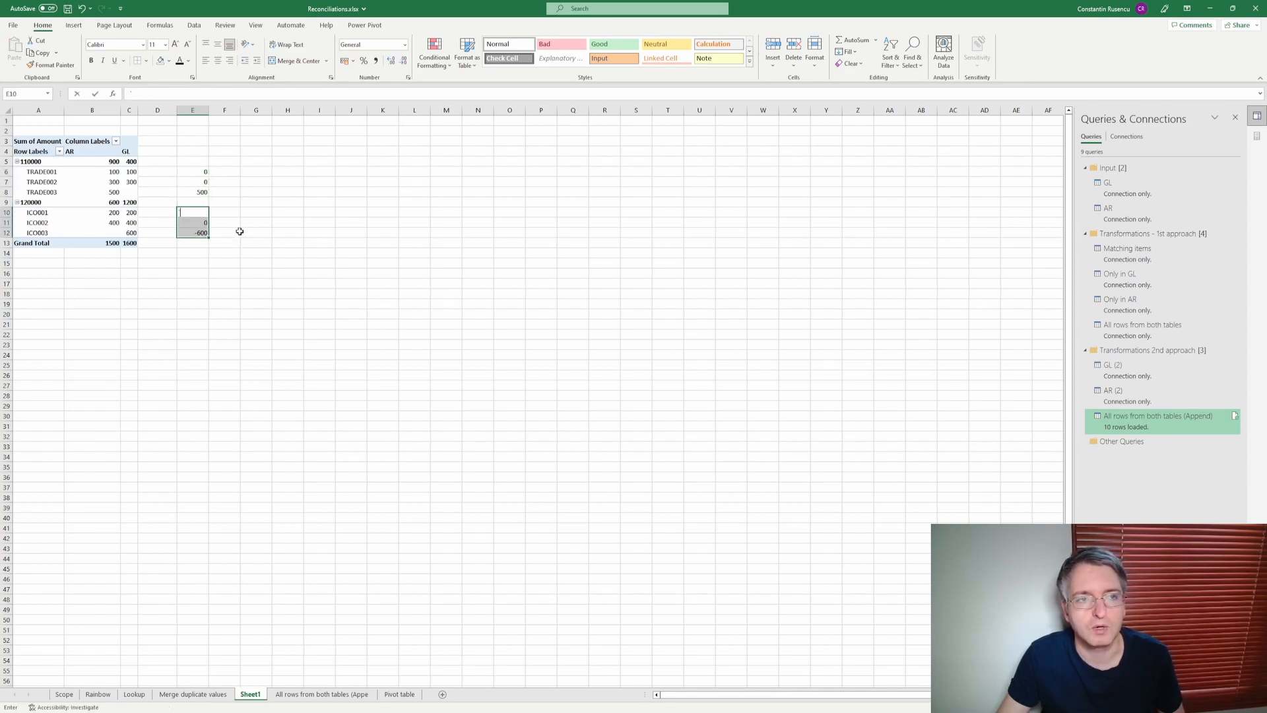